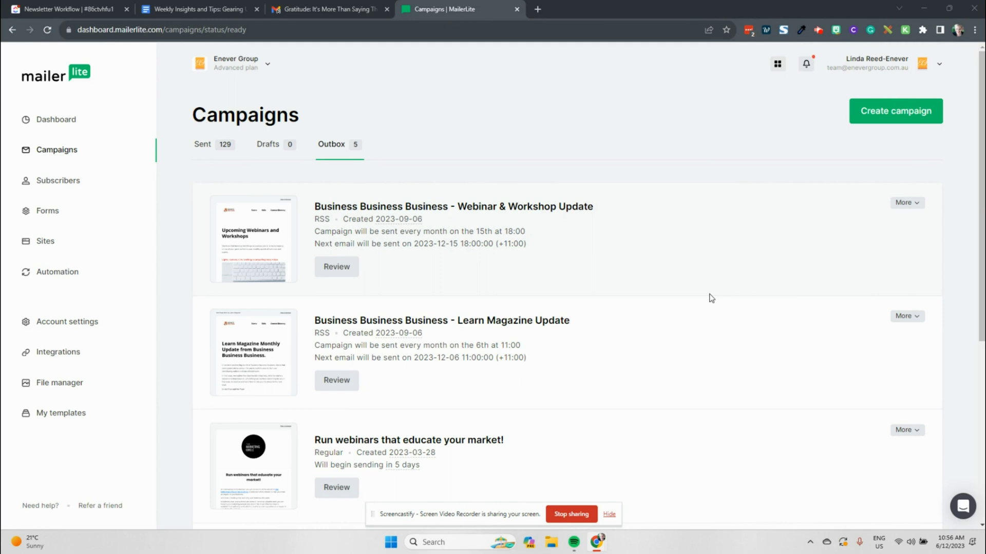
- Start a new regular campaign after copying the guide's title from Google Docs
click(885, 120)
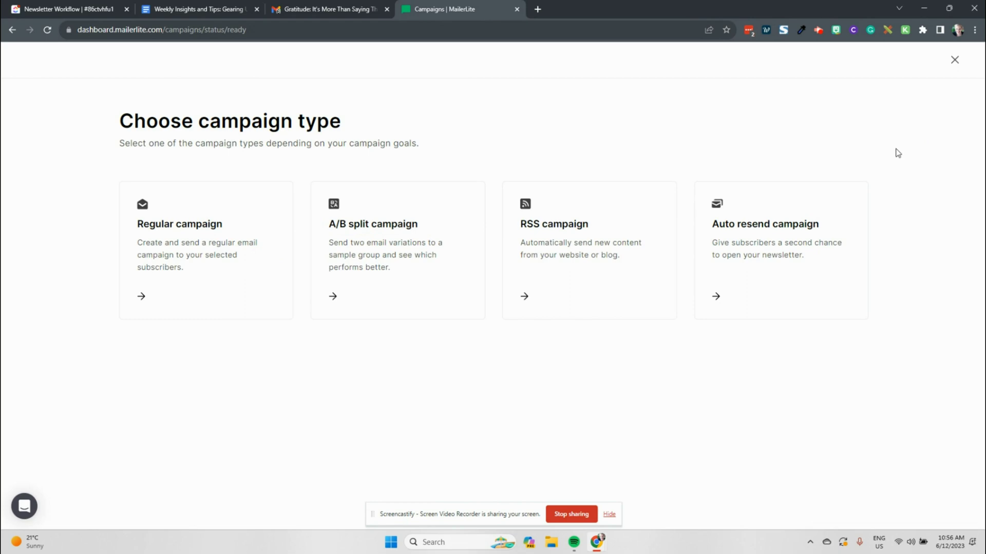
click(225, 18)
drag(610, 211, 293, 189)
right_click(377, 194)
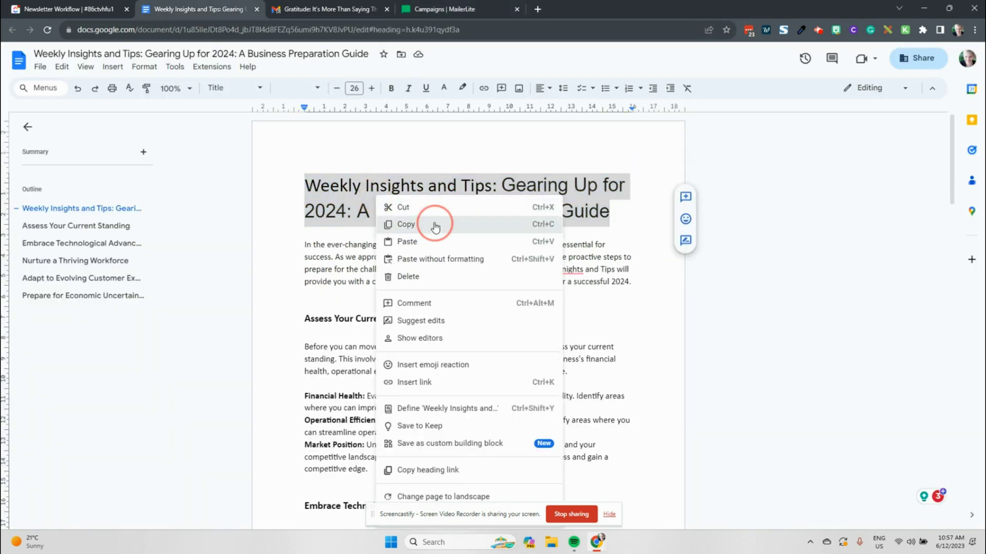
click(433, 222)
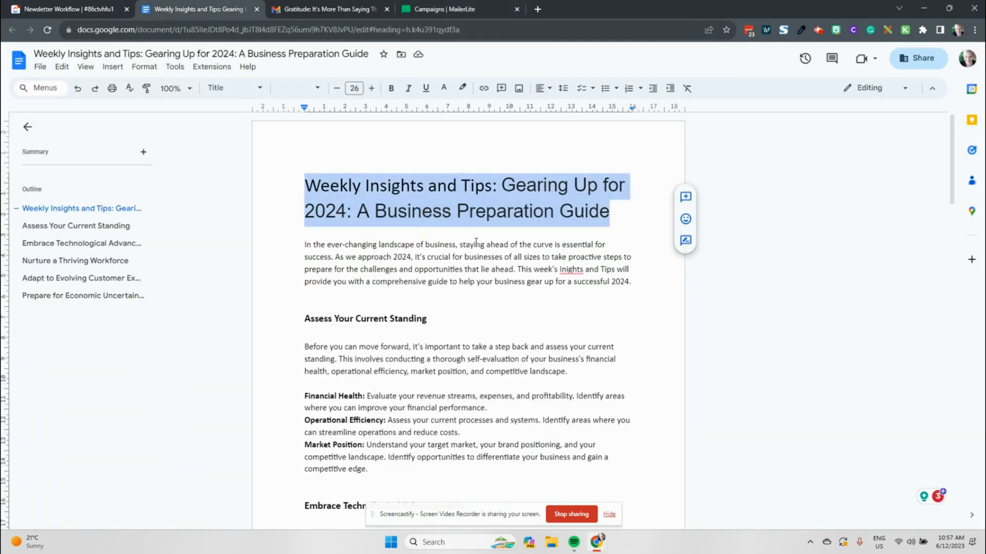
click(441, 9)
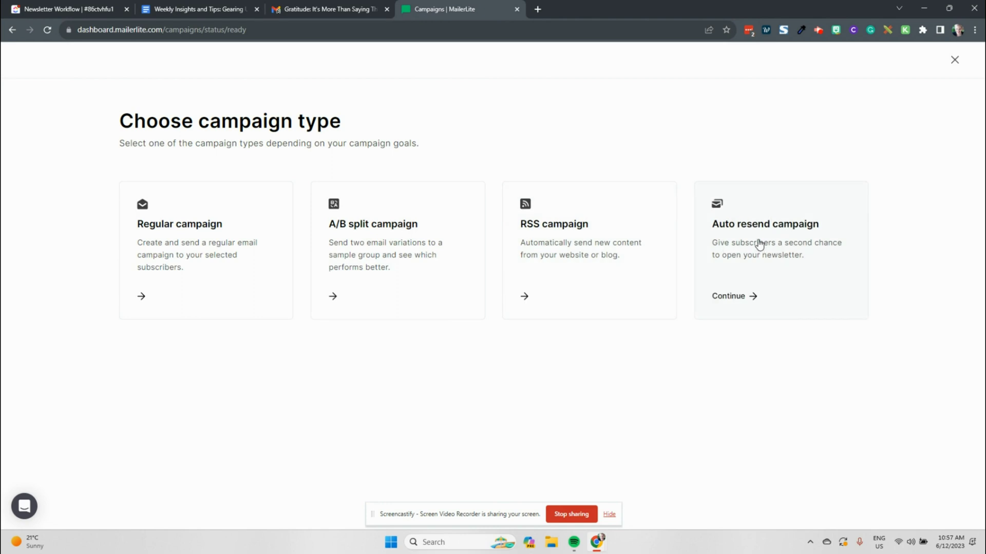
click(245, 258)
- Name the campaign with the guide title and begin the subject with {$name} plus the title
click(260, 200)
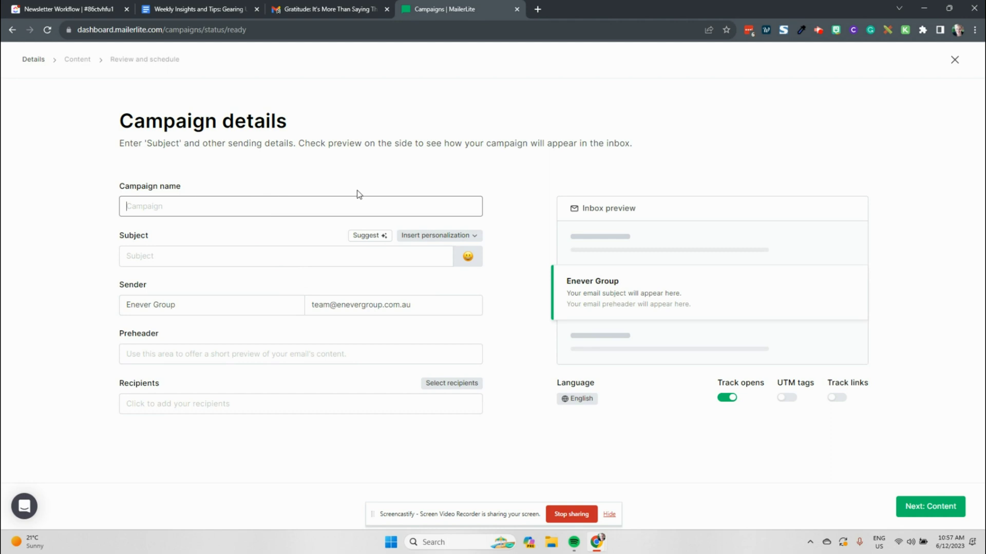
key(ctrl+v)
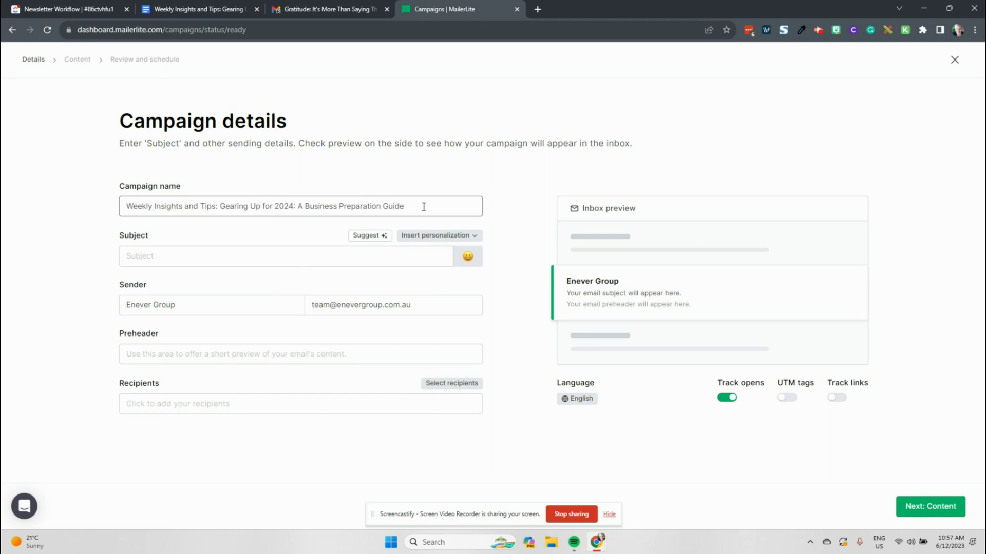
click(366, 258)
click(453, 234)
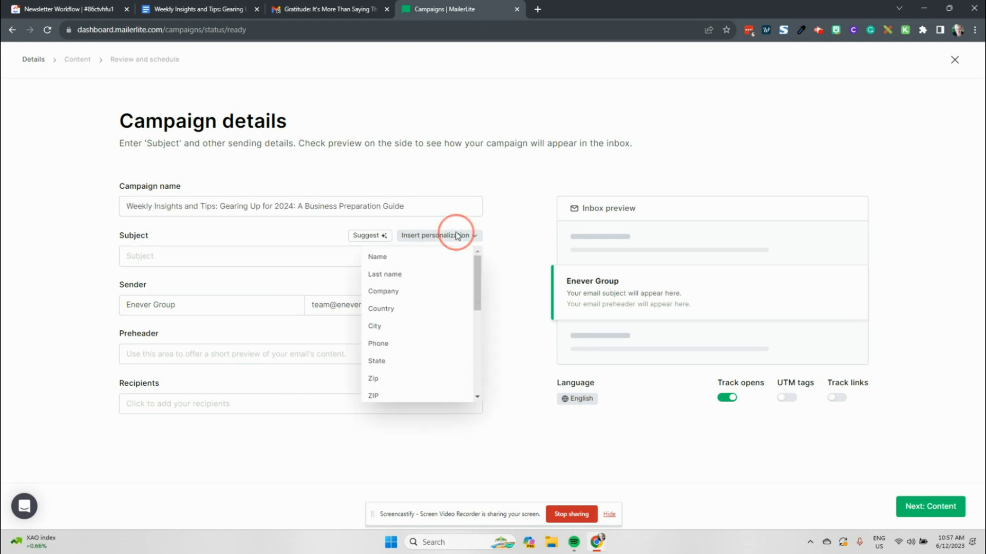
click(415, 254)
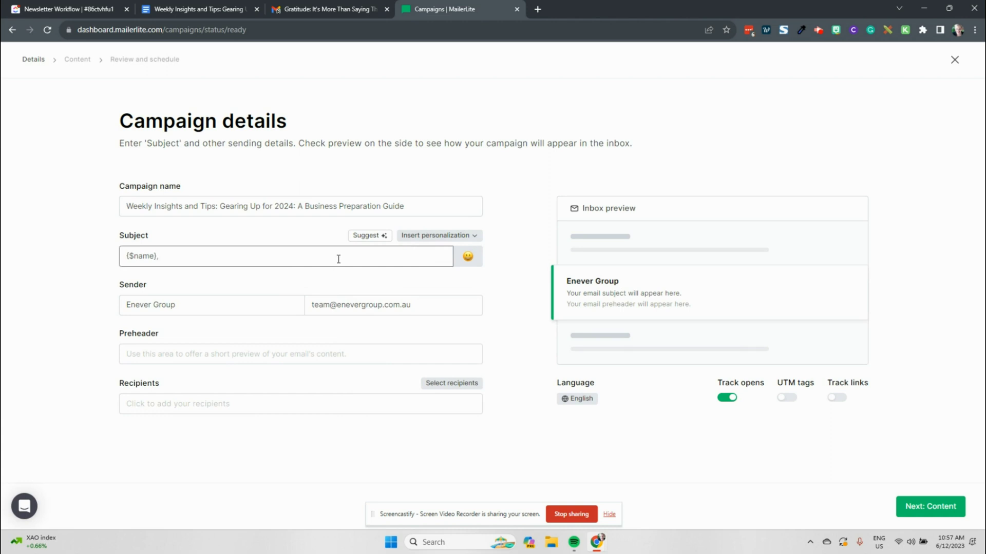
key(ctrl+v)
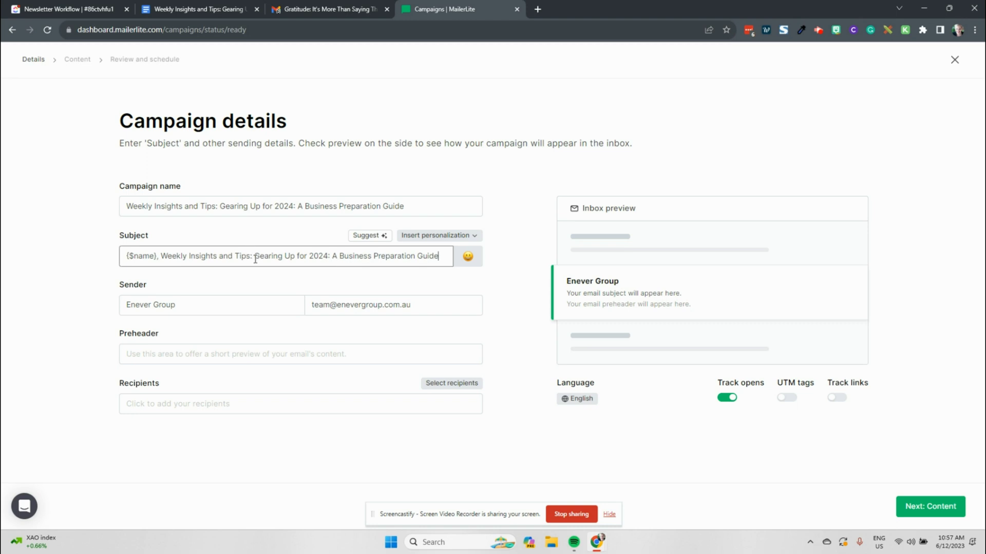
- Reorder the subject to open with 'Weekly Insights and Tips for 2024:' and add preheader 'A gudie to help you this week with 2024'
drag(254, 256, 162, 253)
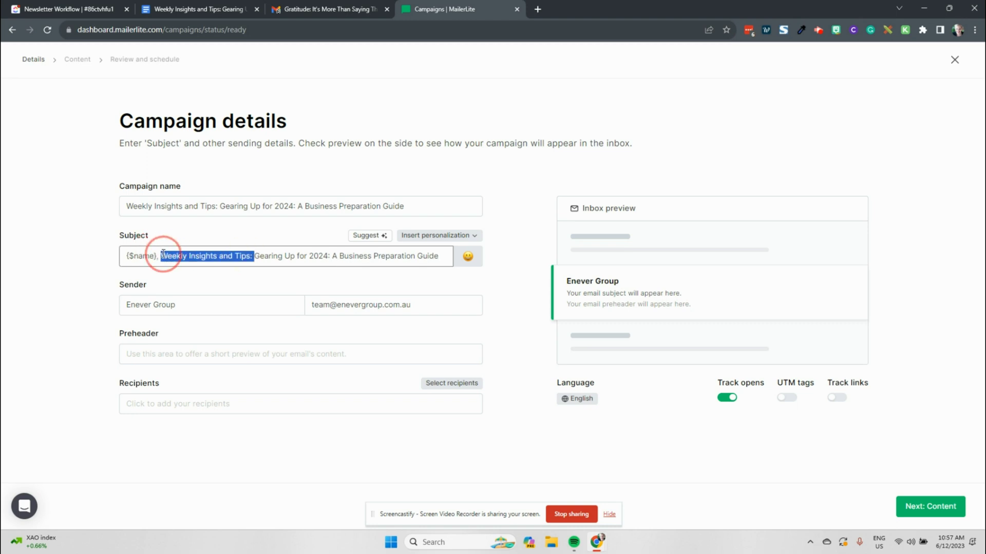
key(BackSpace)
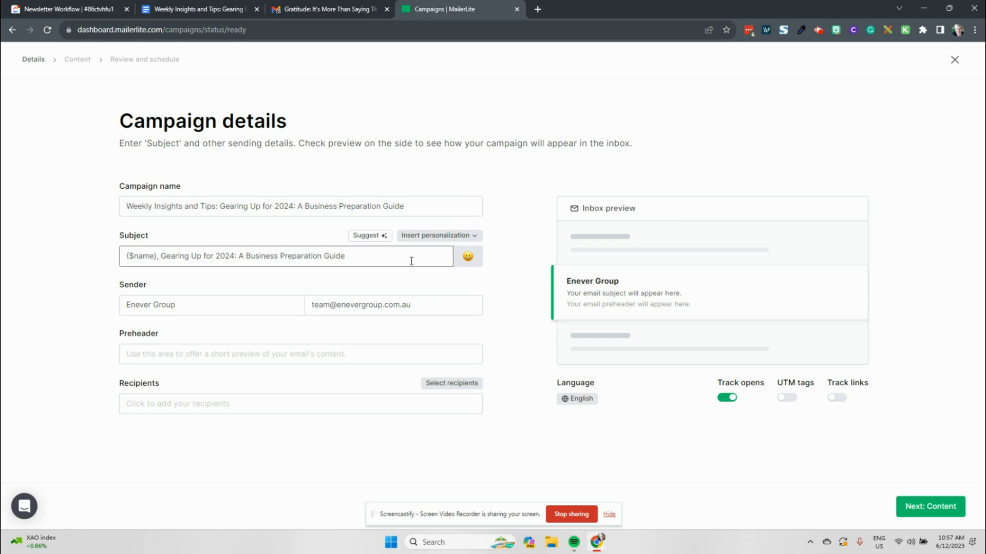
key(ctrl+v)
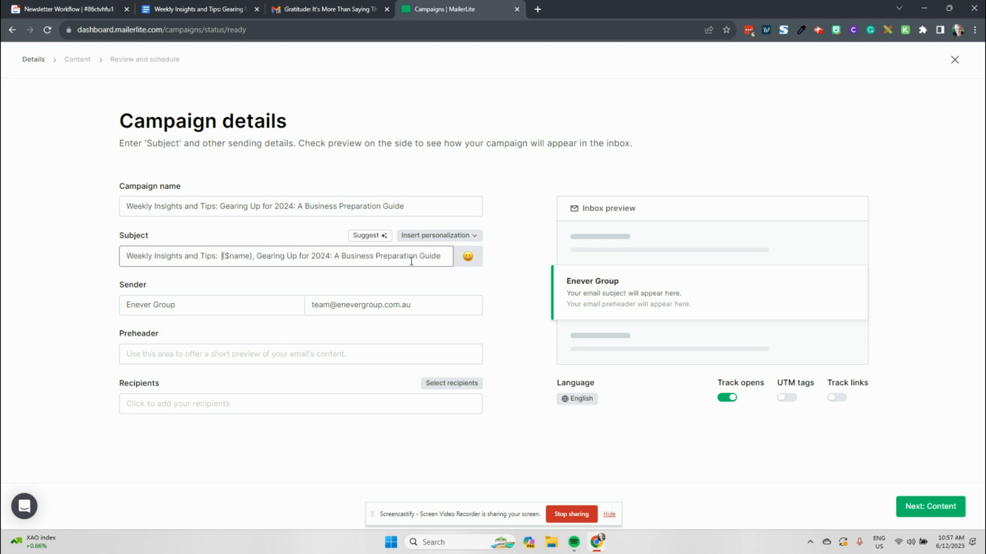
key(BackSpace)
key(BackSpace)
text(for 2024:)
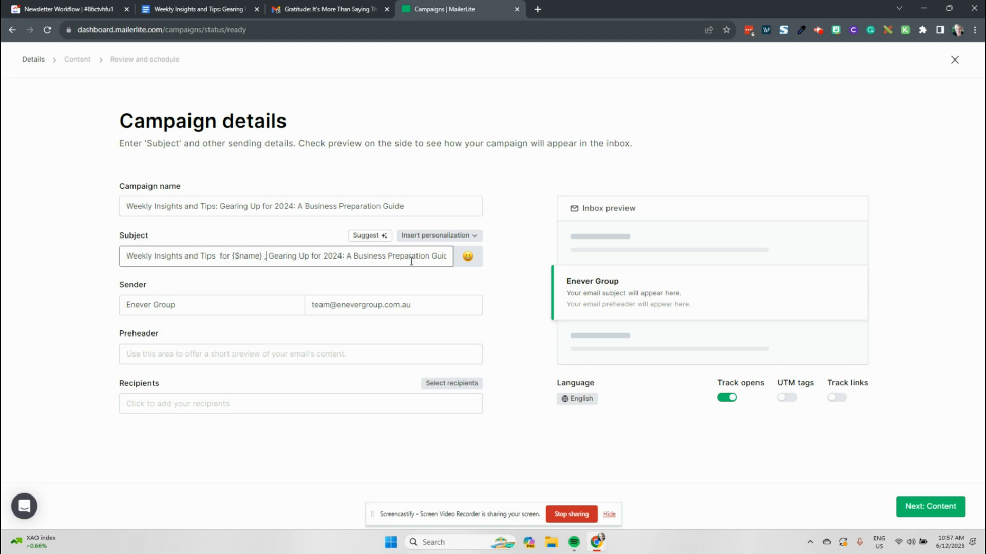
key(shift+Right)
key(shift+Right)
key(shift+Right)
key(shift+Right)
key(shift+Right)
key(shift+Right)
key(shift+Right)
key(shift+Right)
key(shift+Right)
key(shift+Right)
key(shift+Right)
key(shift+Right)
key(shift+Right)
key(shift+Right)
key(shift+Right)
key(shift+Right)
key(shift+Right)
key(shift+Right)
key(shift+Right)
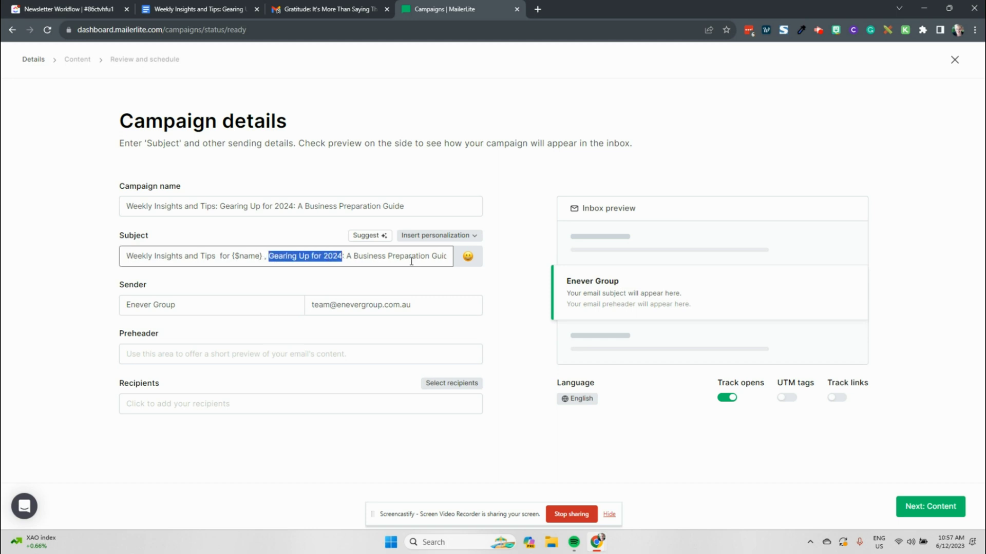
key(Tab)
drag(347, 256, 471, 273)
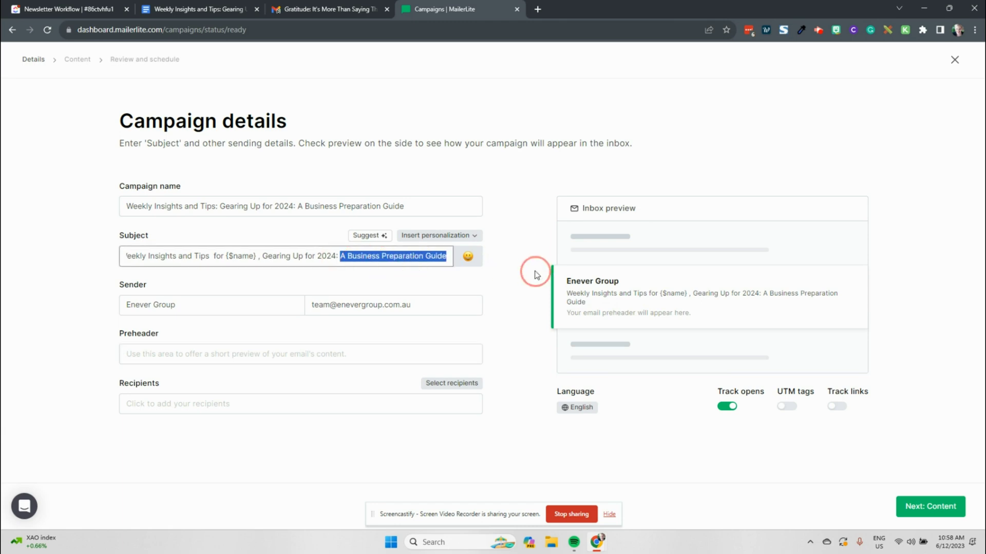
click(405, 354)
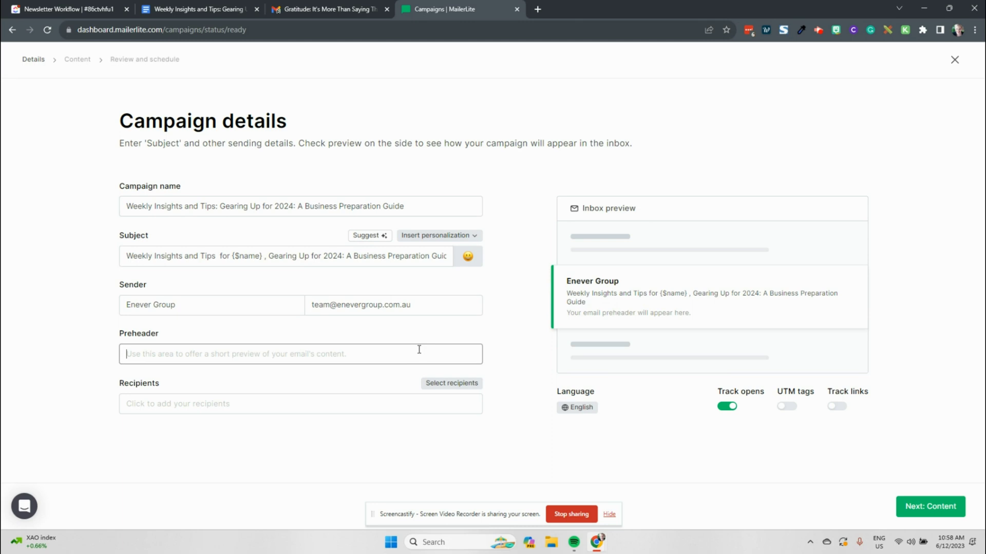
text(A gudie to help you this week with 2024)
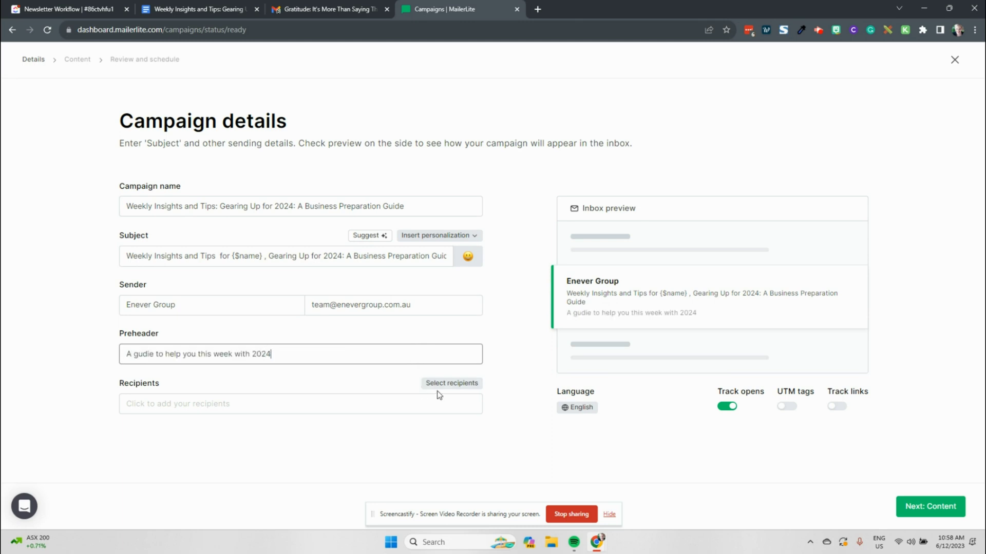
- Send the campaign to the Enever Group (1941 subscribers) and continue to the content step
click(422, 408)
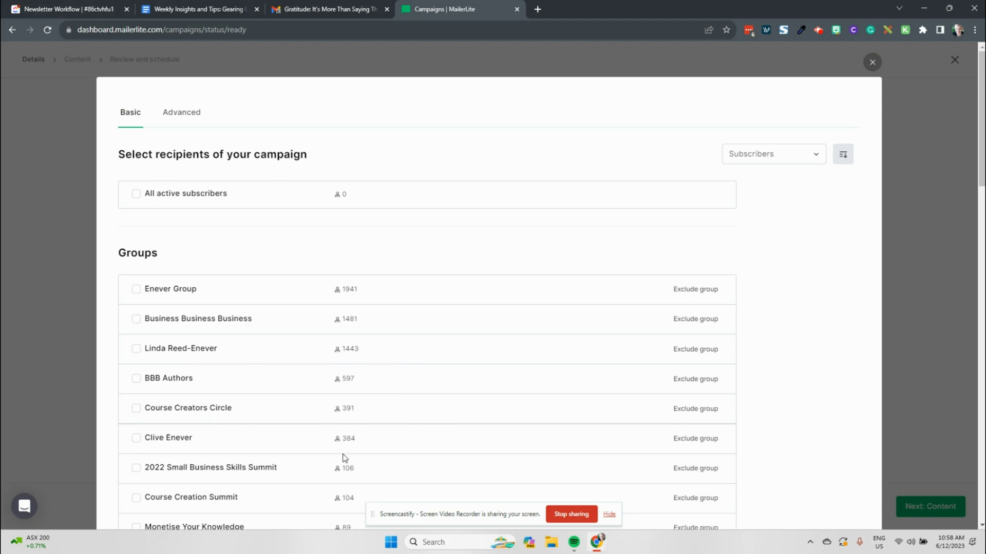
click(176, 291)
scroll(786, 359, down, 20)
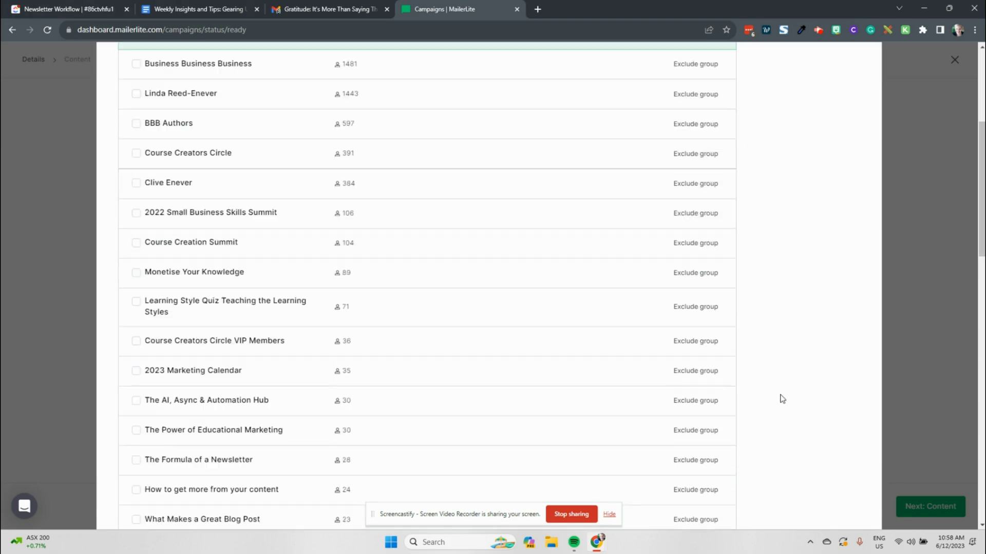
click(856, 475)
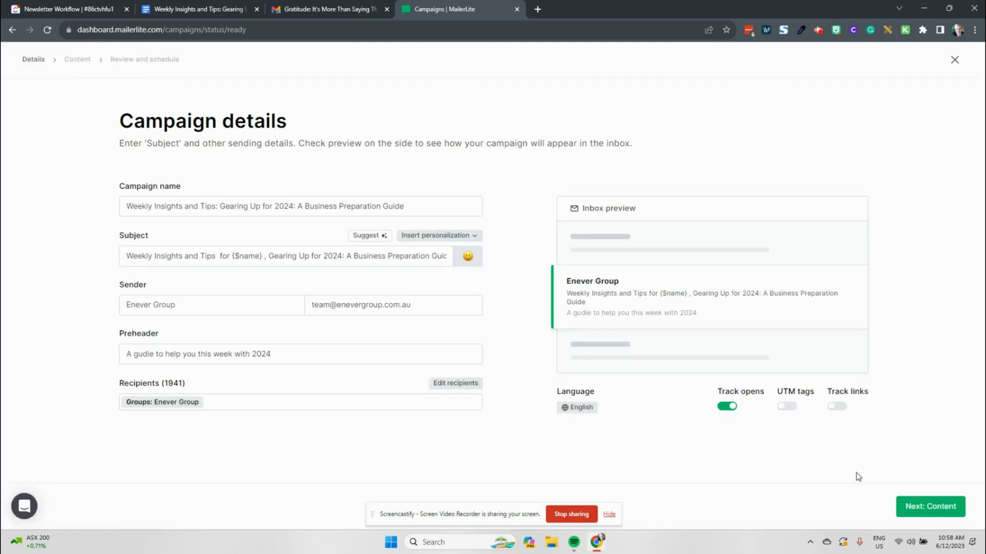
click(913, 510)
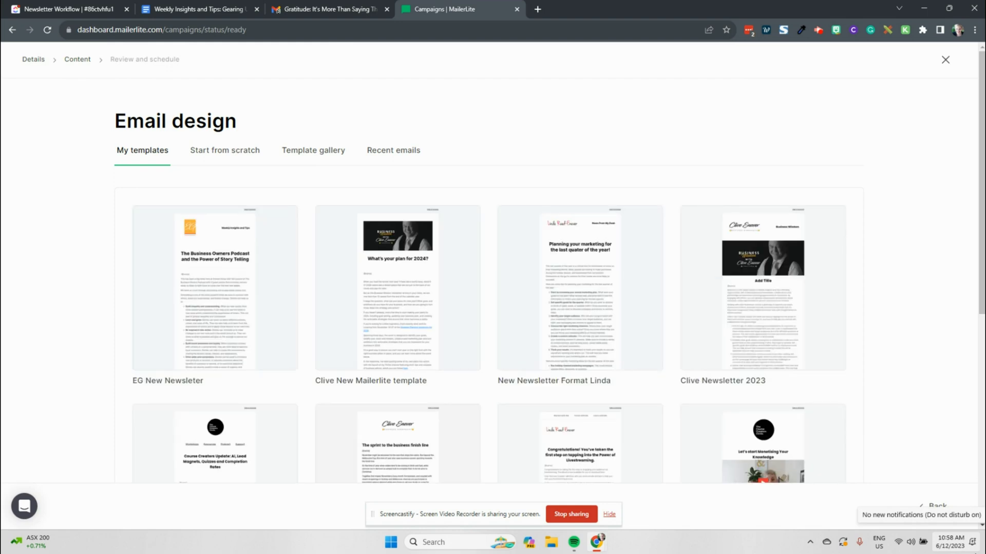
- Look through the scratch, gallery and recent-email options, then use a saved template from My templates
mouse_move(134, 335)
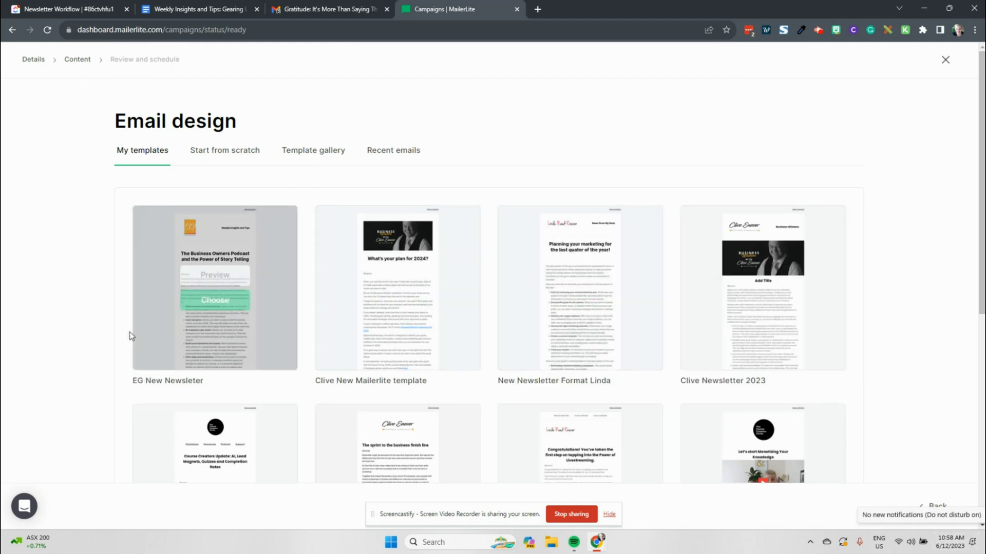
click(248, 159)
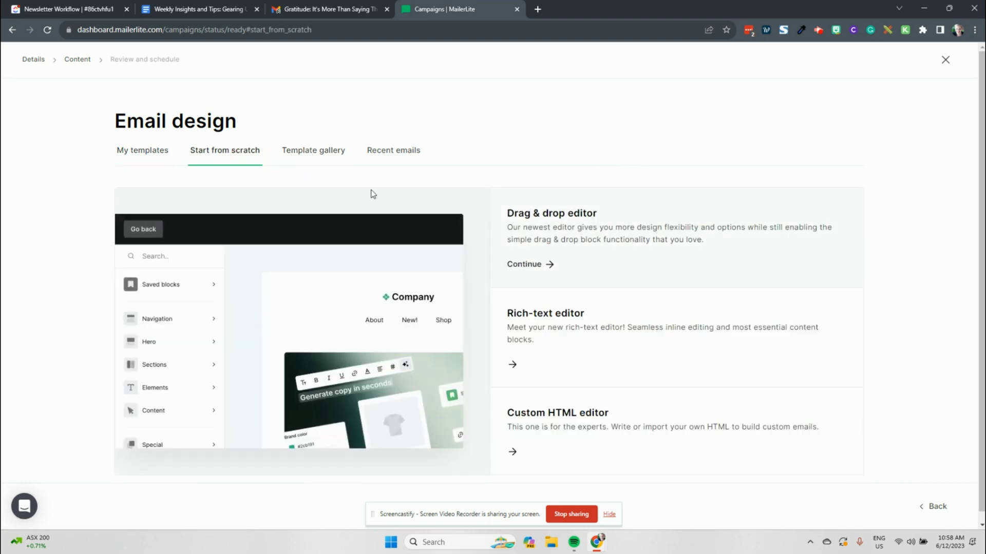
click(318, 153)
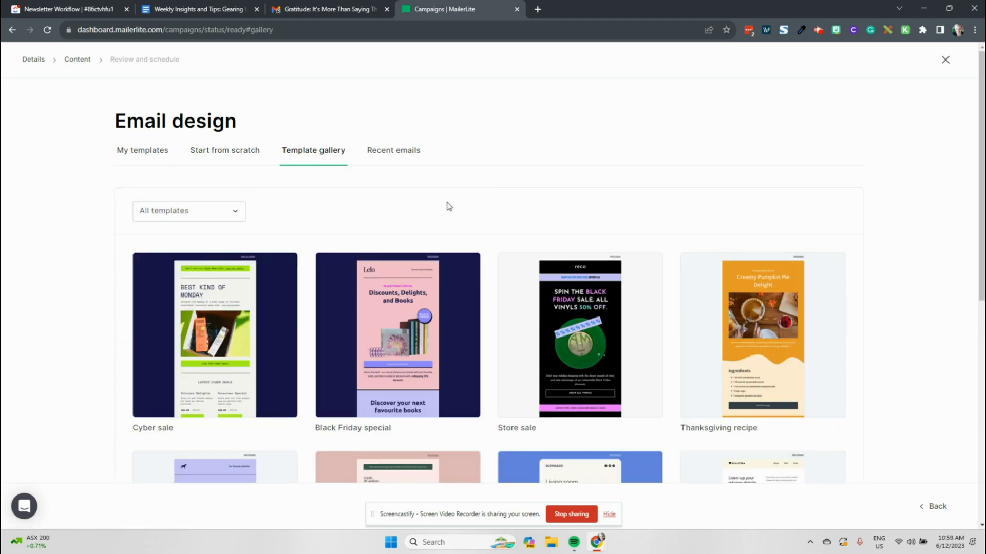
click(403, 150)
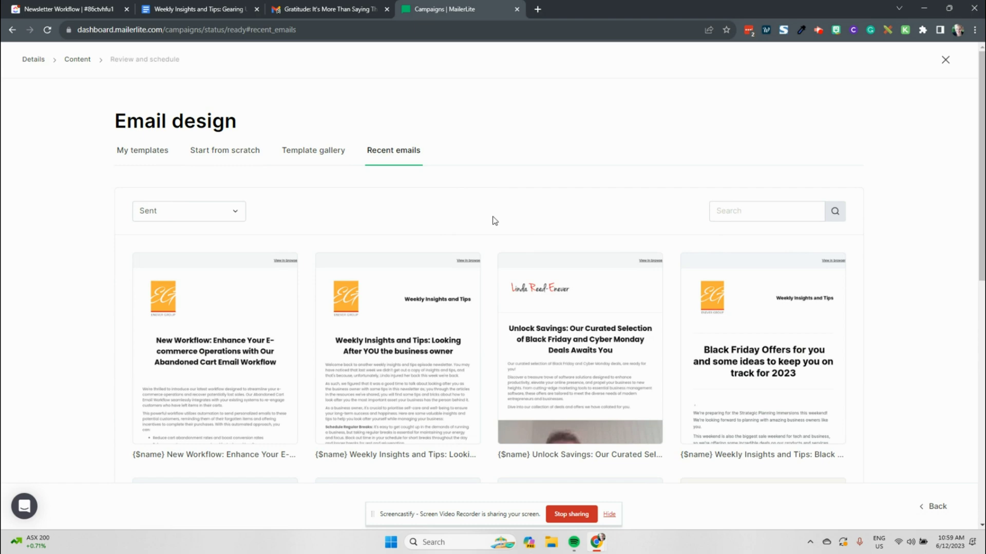
click(154, 152)
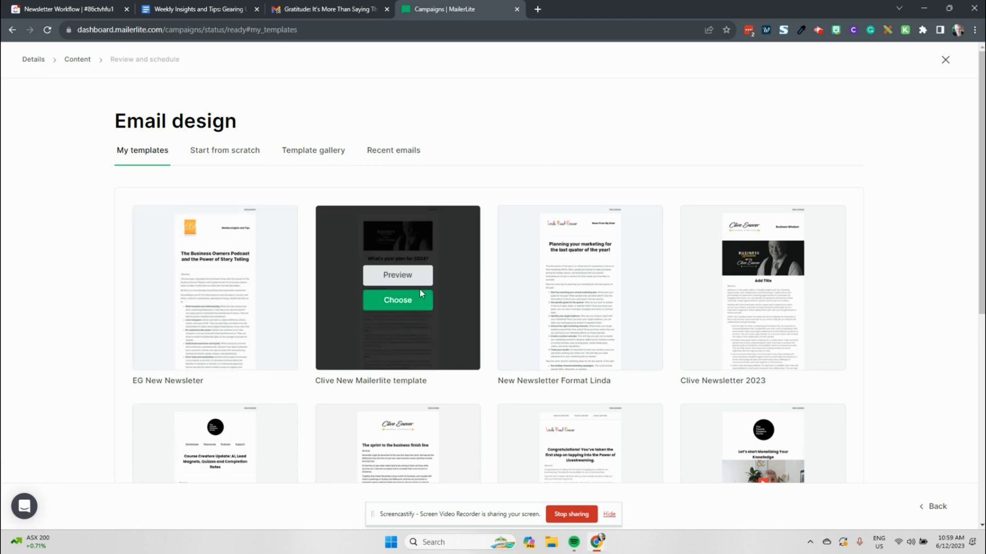
click(421, 294)
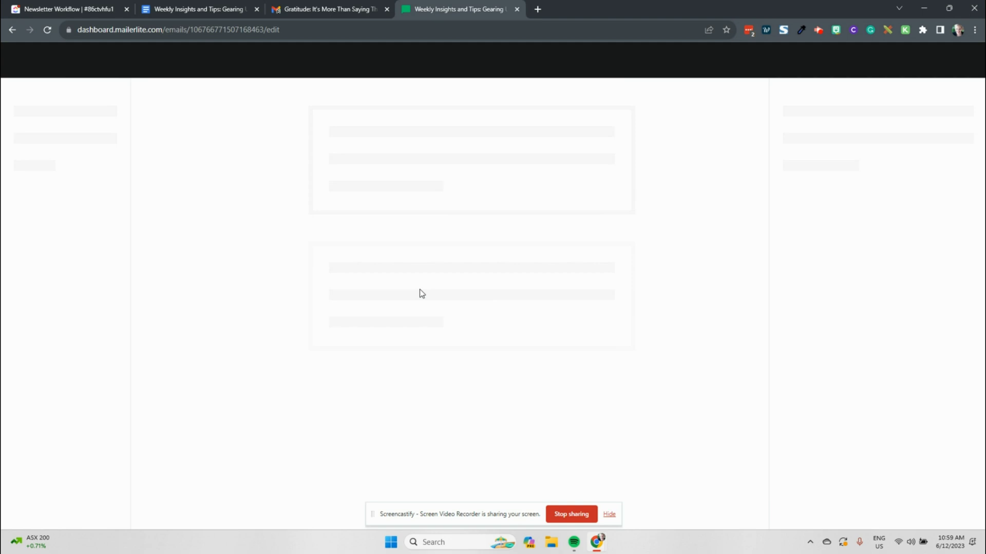
- Replace the email headline with 'Gearing Up for 2024: A Business Preparation Guide'
click(609, 515)
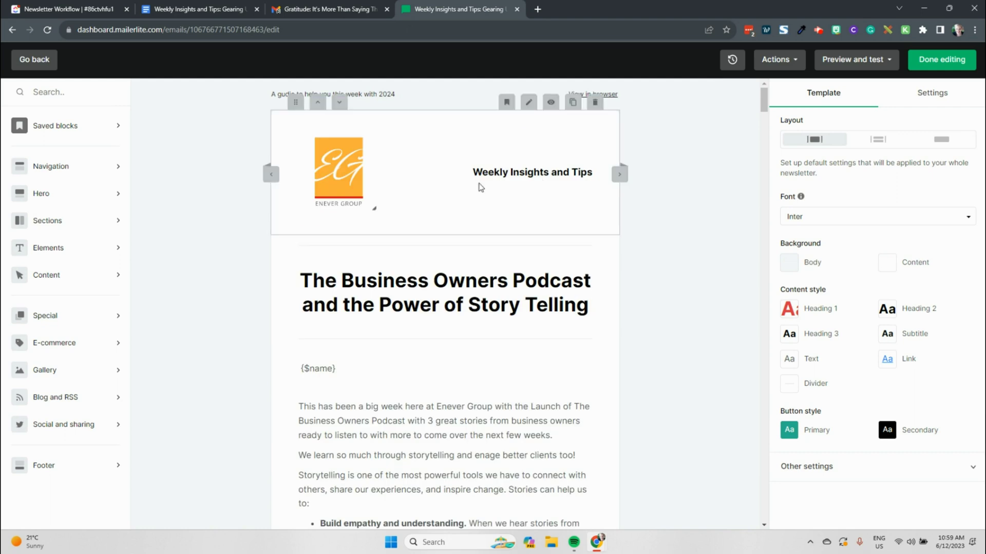
drag(592, 303, 302, 277)
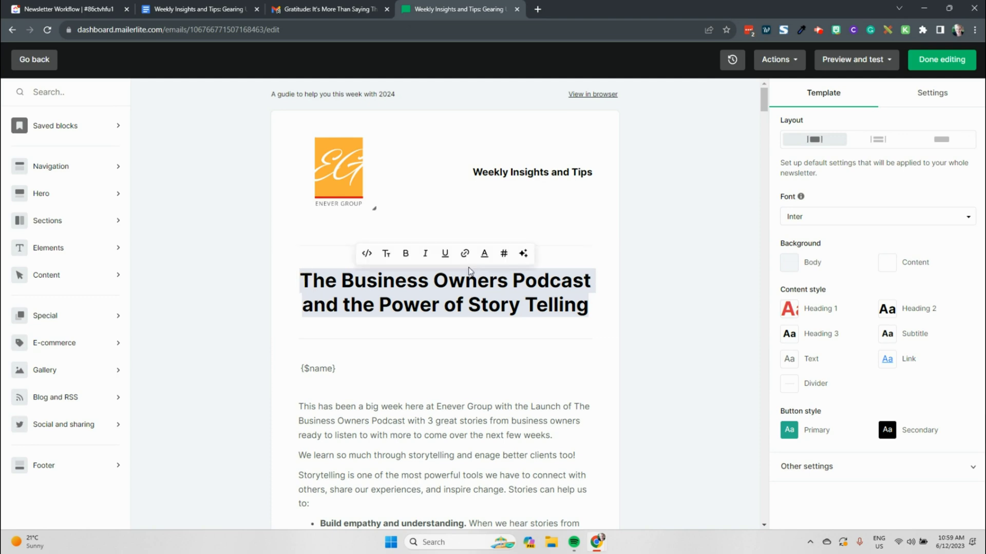
text(Gearing Up for 2024: A Business Preparation Guide)
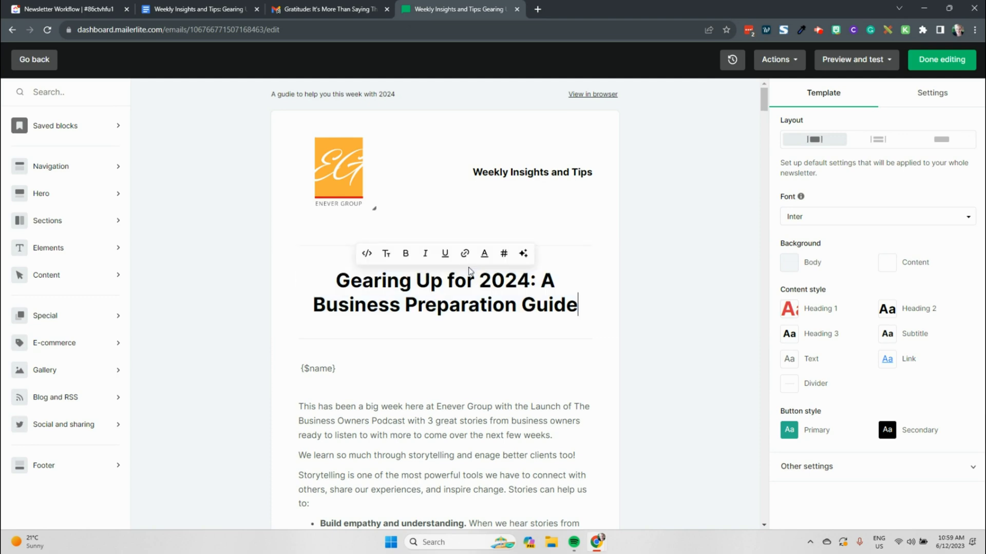
click(687, 305)
- Select the body text block, then bring up the Google Docs guide
scroll(579, 318, down, 3)
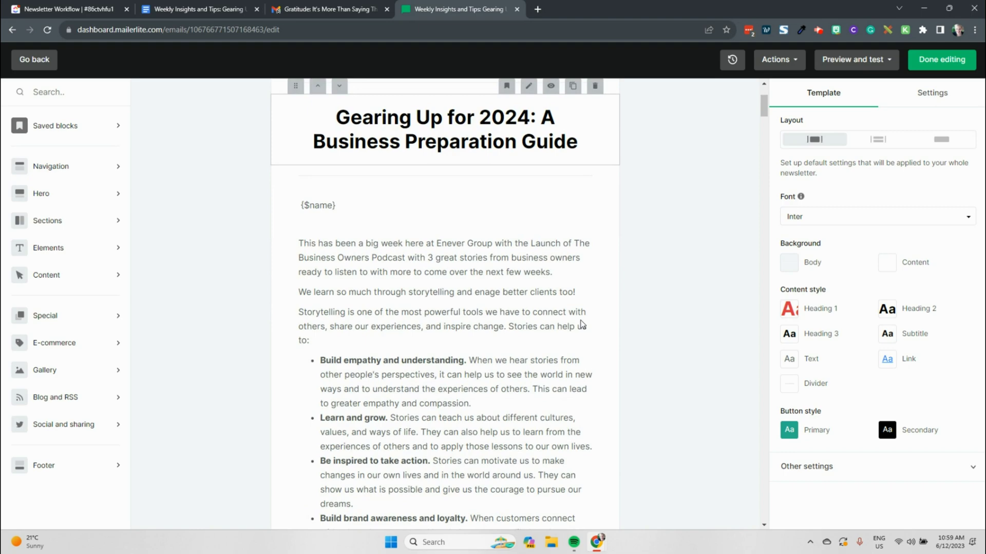
scroll(581, 324, down, 4)
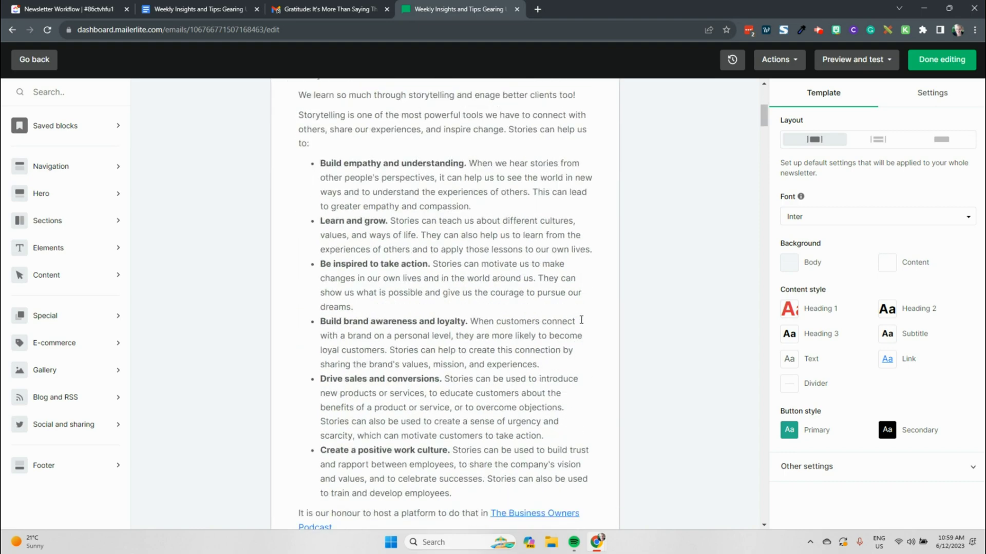
scroll(581, 321, down, 9)
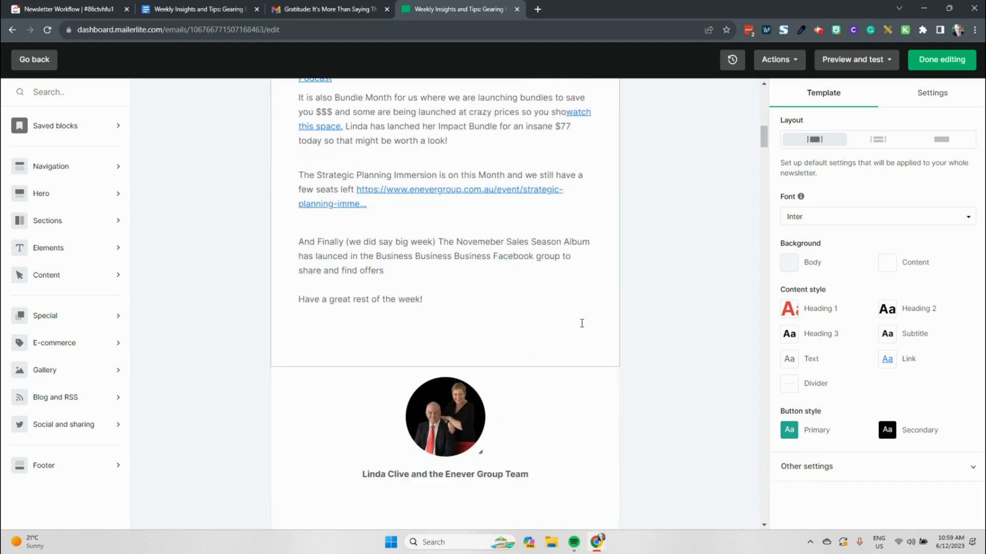
scroll(582, 324, up, 16)
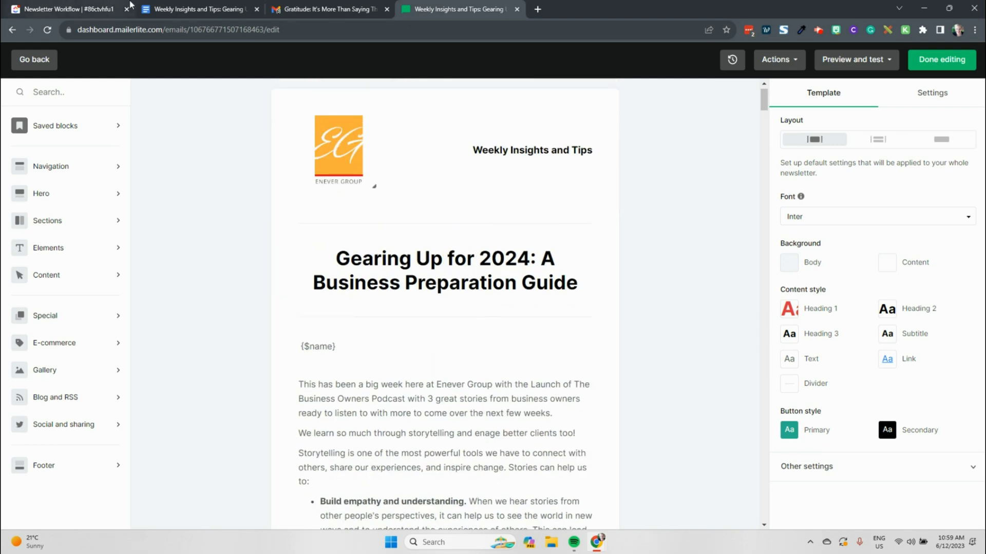
click(616, 389)
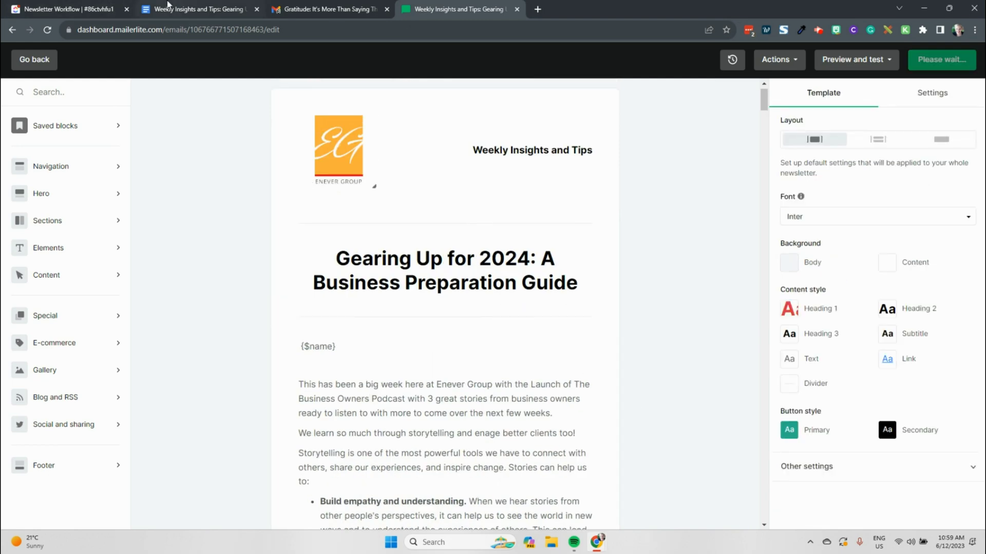
click(174, 9)
- Select the Google Docs article text down to the booking links and go back to MailerLite
drag(302, 247, 491, 485)
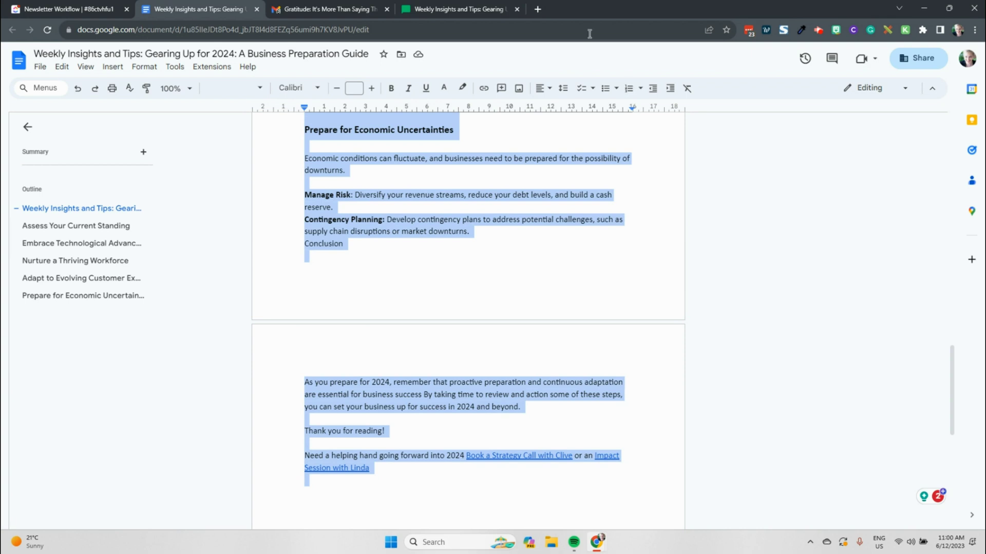
click(460, 7)
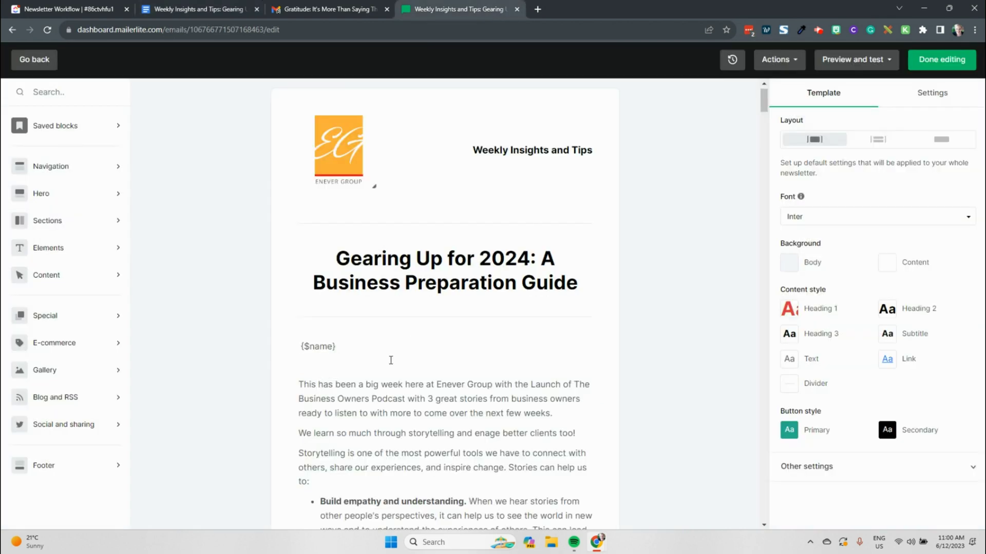
- Replace the old podcast body with the Google Docs article and remove the blank line below {$name}
click(303, 388)
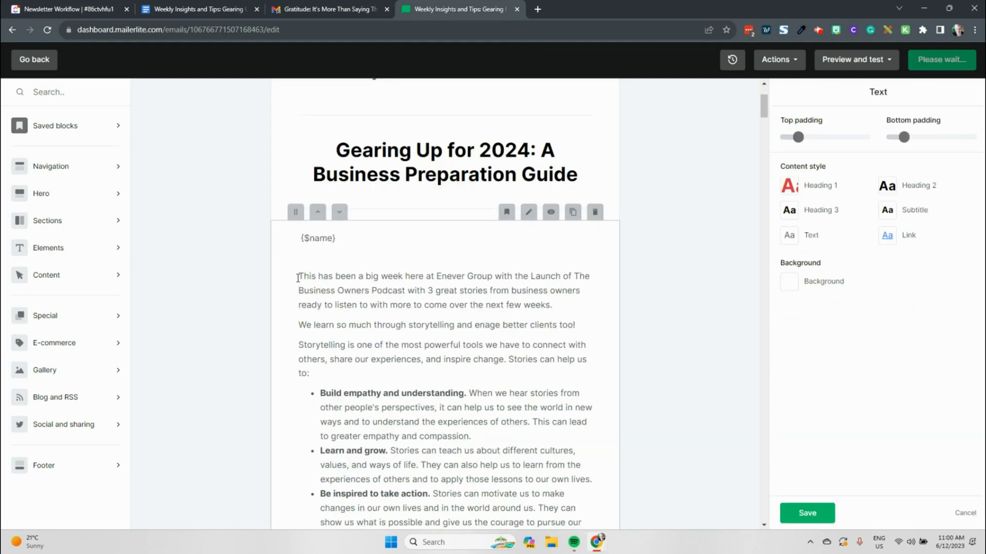
drag(301, 275, 582, 523)
scroll(583, 319, down, 15)
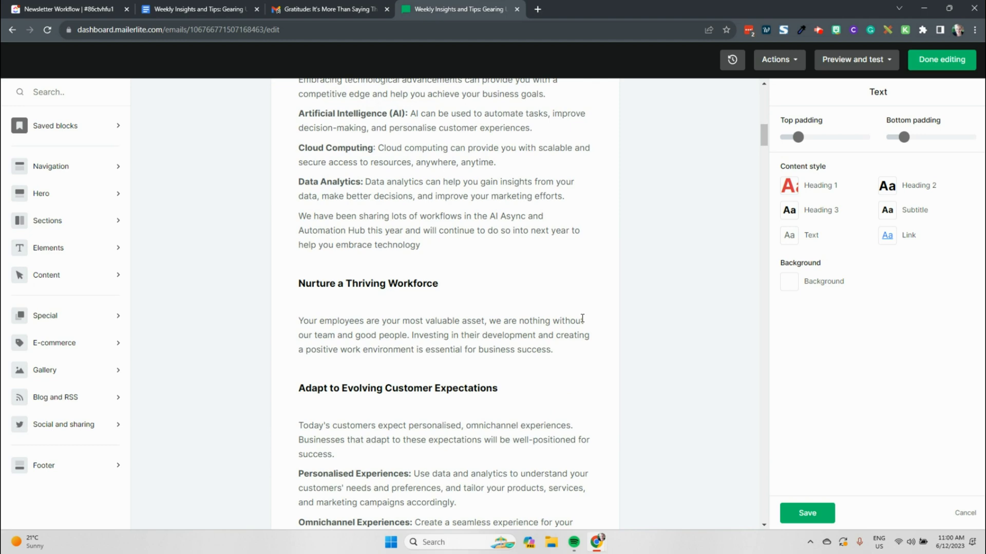
scroll(542, 255, up, 13)
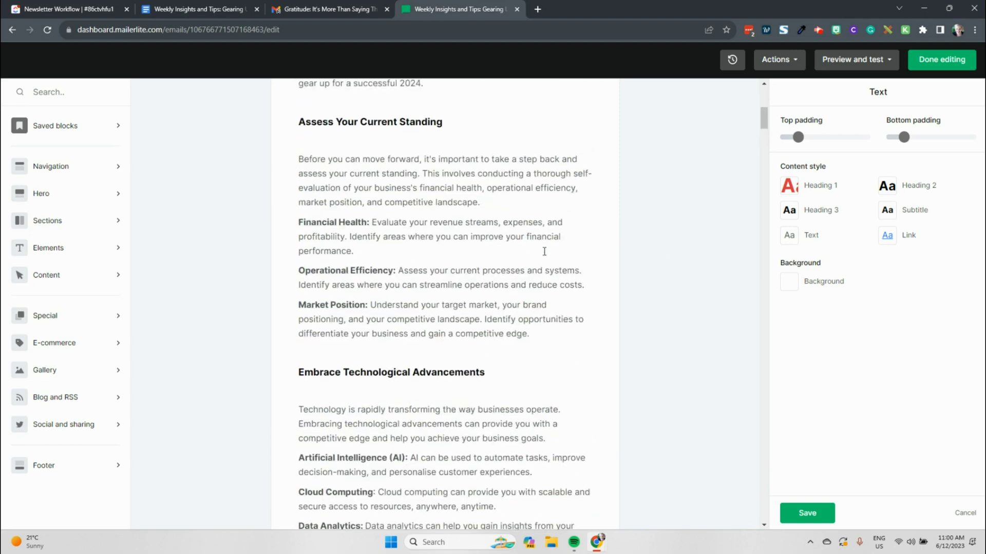
scroll(543, 256, up, 2)
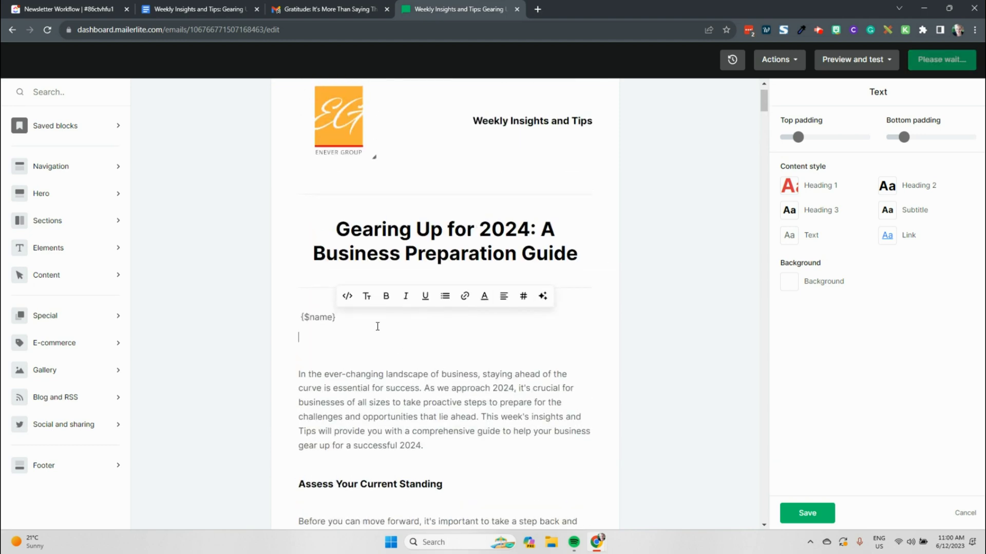
key(Delete)
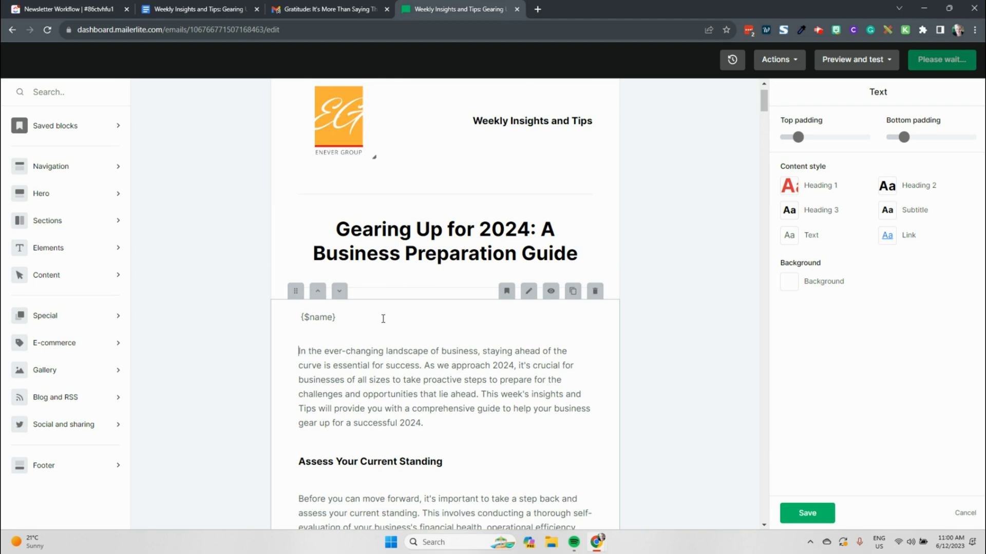
- Delete the empty lines under the booking links and add a blank line after 'Thank you for reading!'
scroll(401, 317, down, 15)
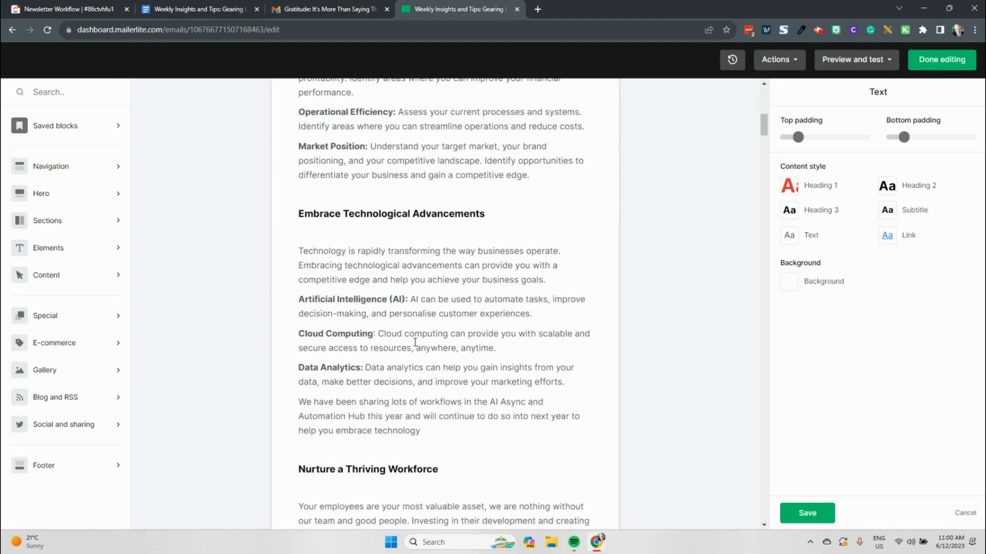
scroll(415, 342, down, 7)
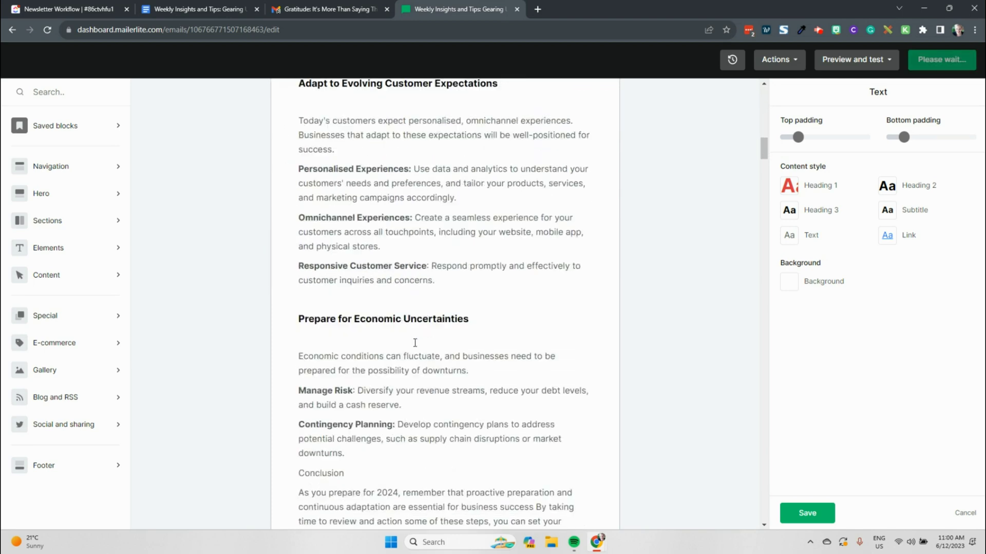
scroll(414, 344, down, 5)
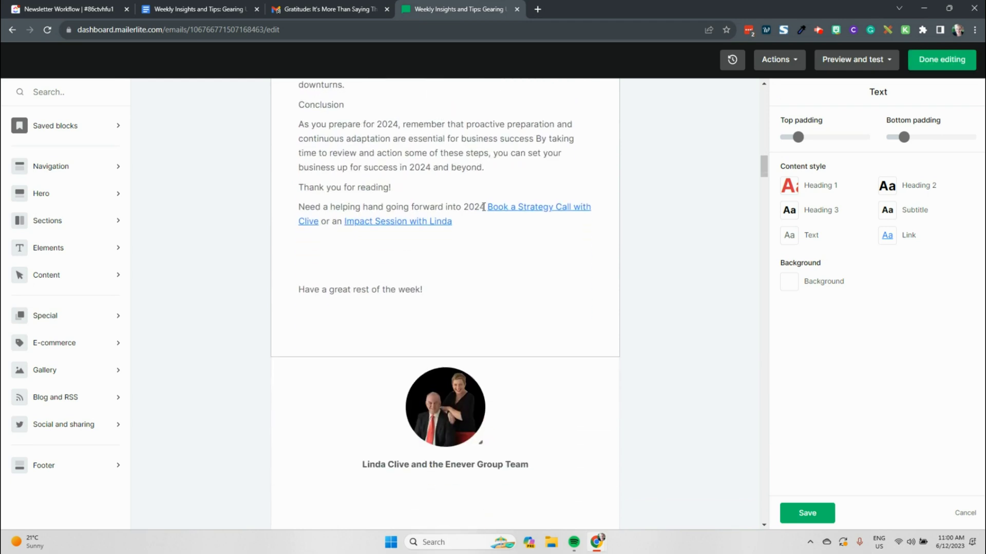
click(504, 225)
key(Delete)
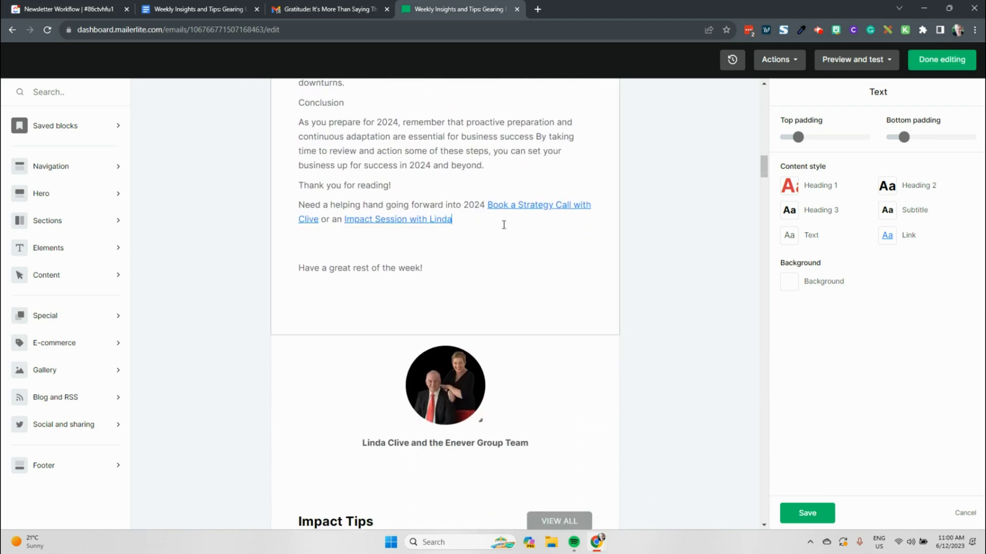
key(Delete)
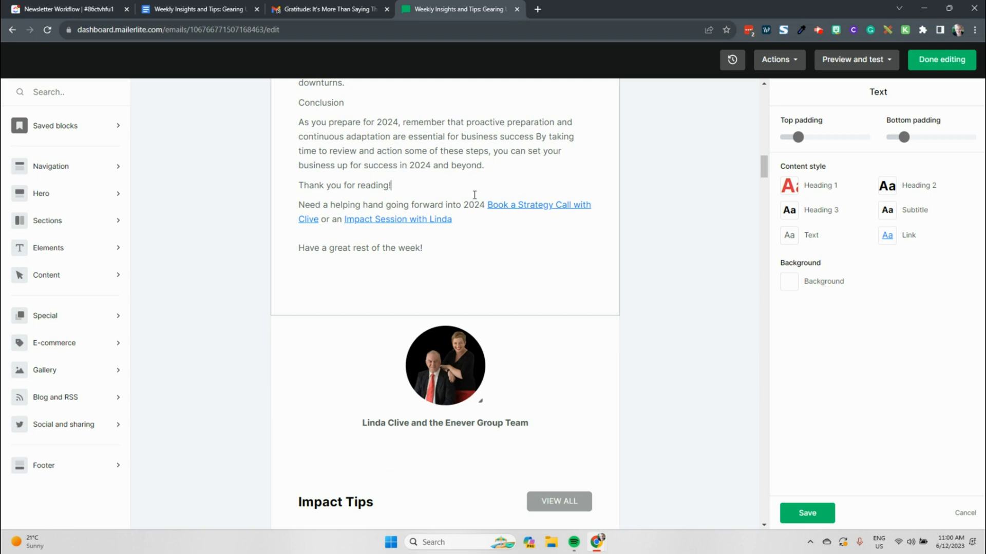
key(Return)
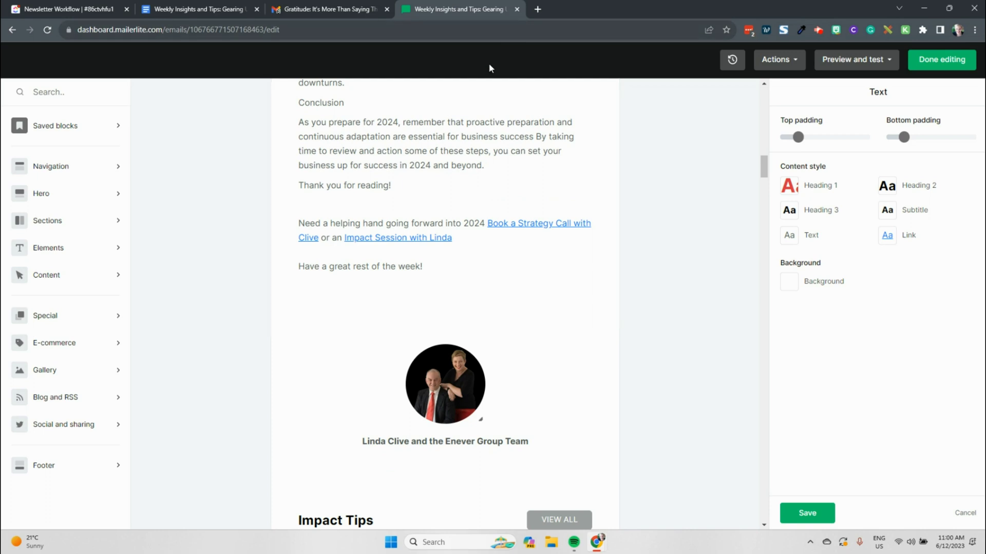
- Remove the stand-alone Conclusion line and the empty line after 'downturns.'
scroll(379, 172, up, 2)
click(353, 203)
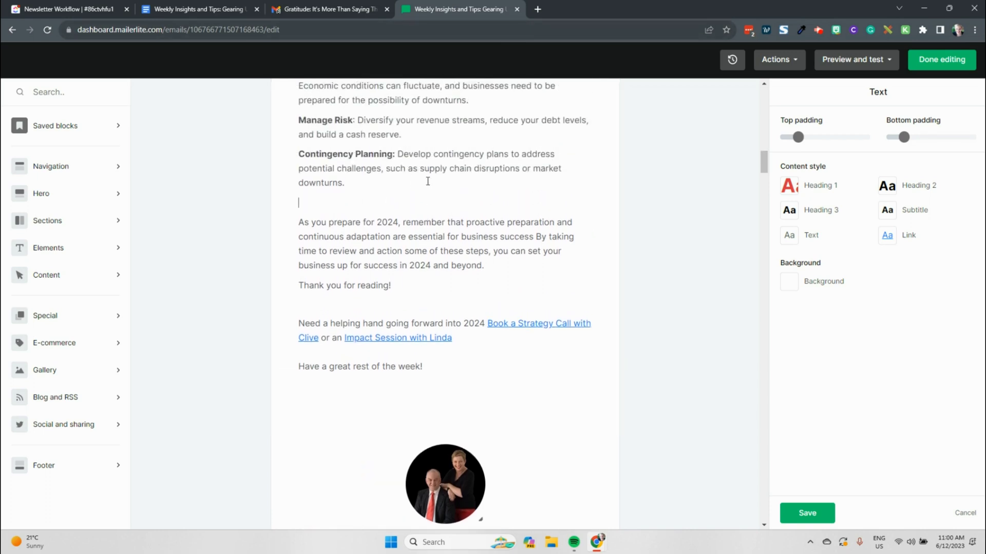
key(BackSpace)
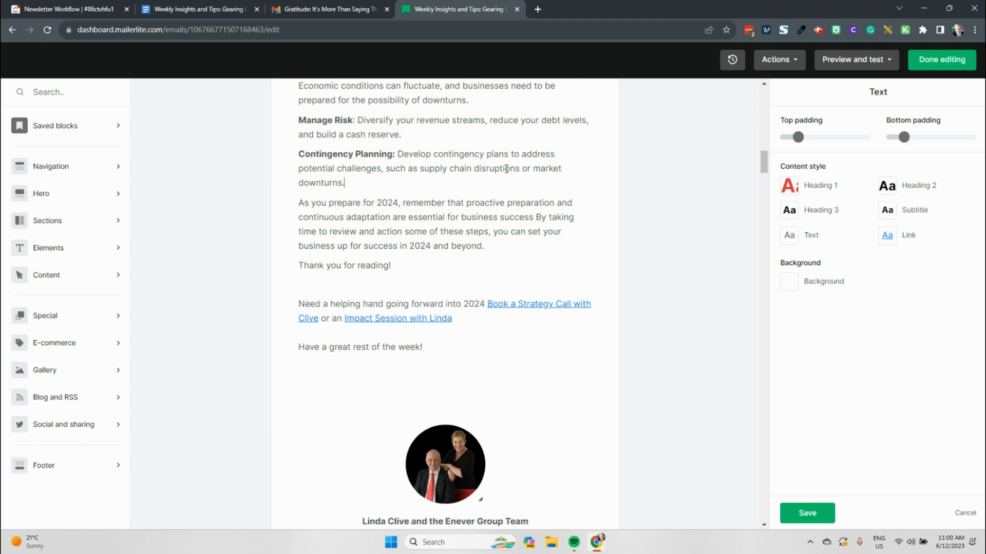
scroll(525, 289, up, 15)
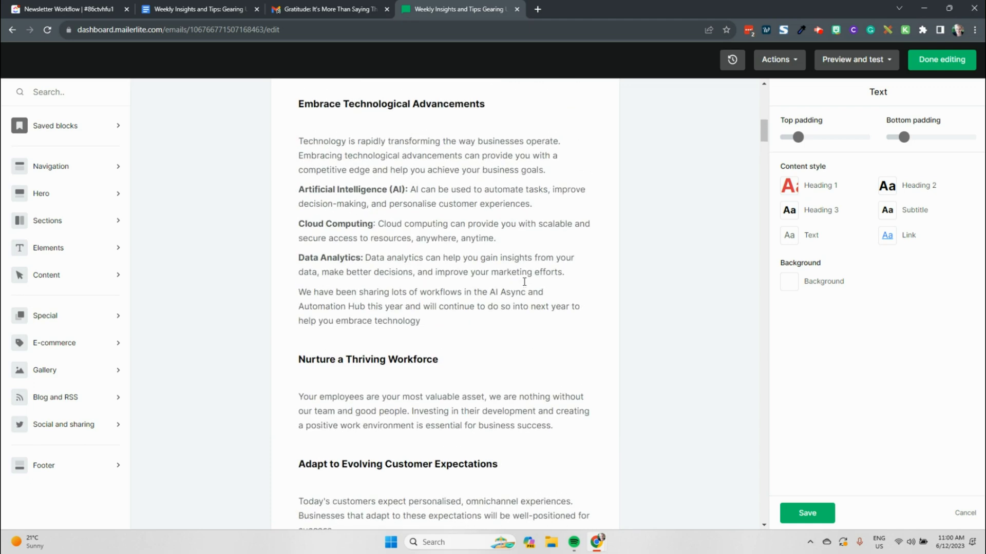
scroll(448, 339, up, 10)
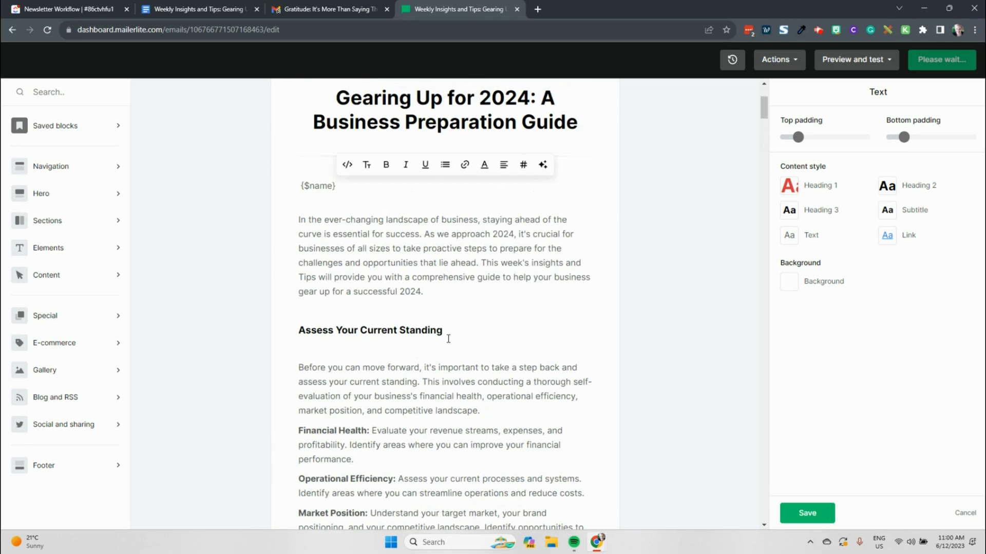
scroll(575, 300, down, 3)
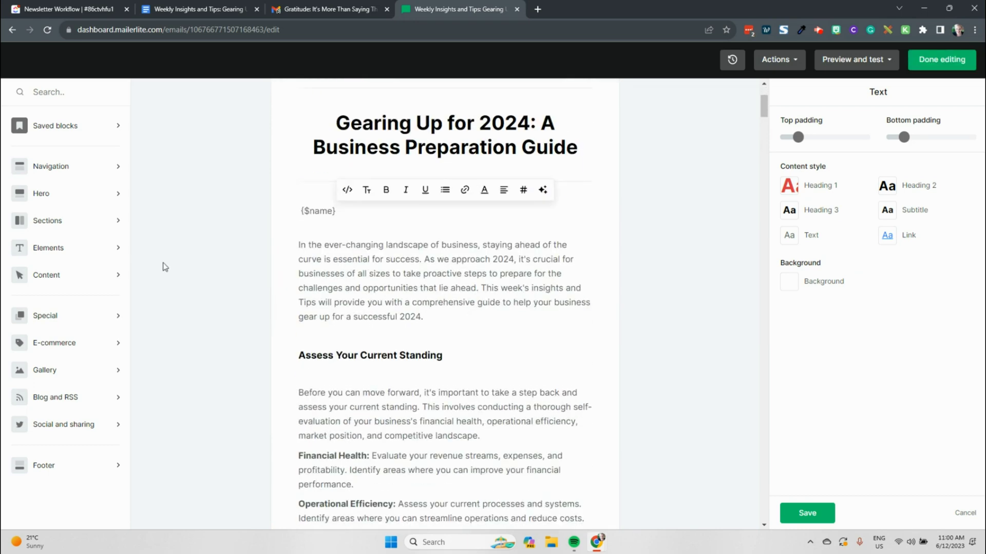
scroll(503, 218, up, 3)
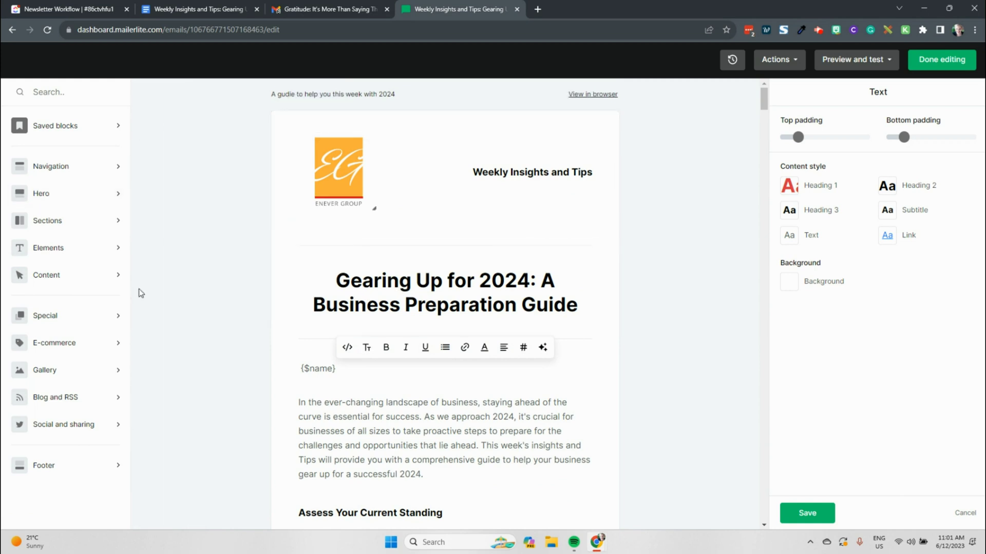
mouse_move(90, 253)
scroll(570, 463, down, 5)
scroll(578, 472, down, 20)
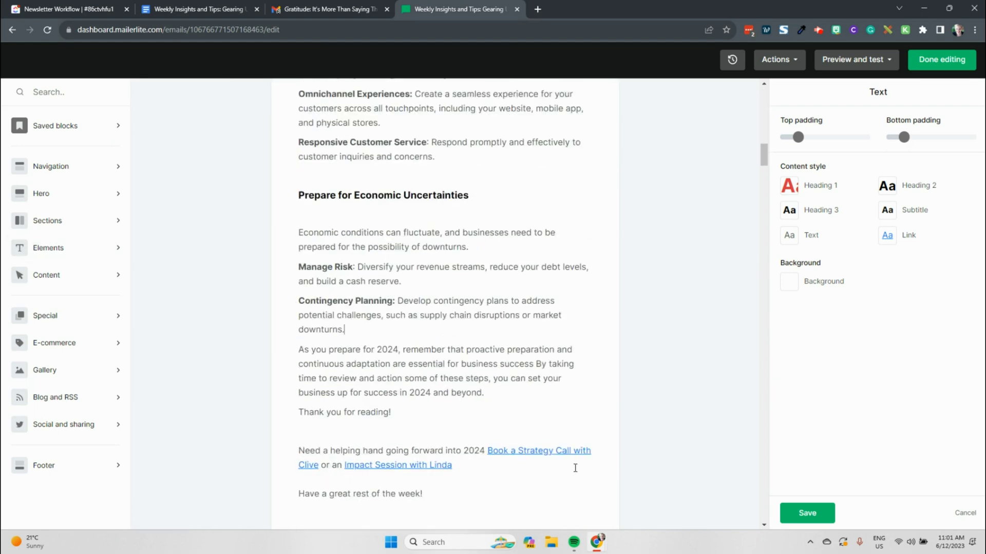
scroll(570, 464, down, 1)
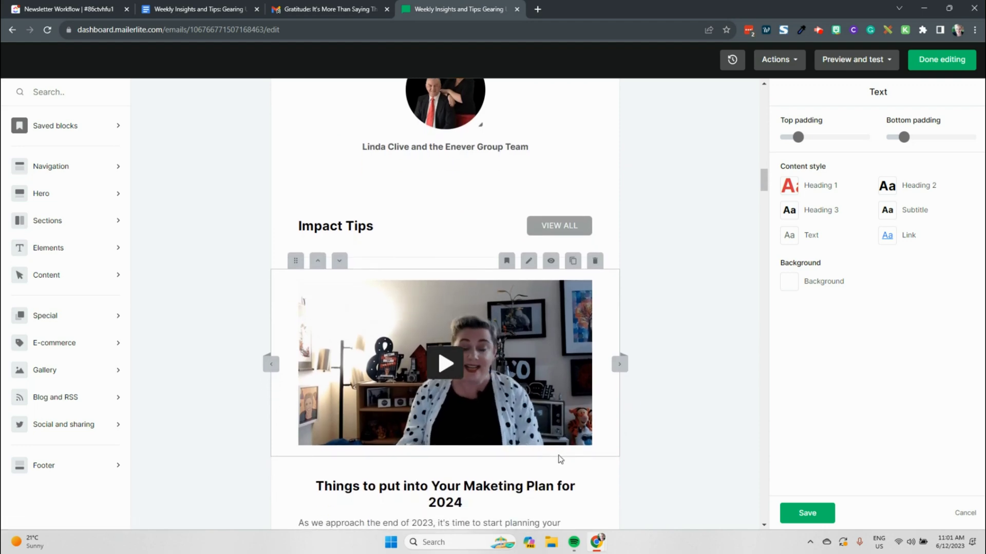
scroll(559, 460, down, 4)
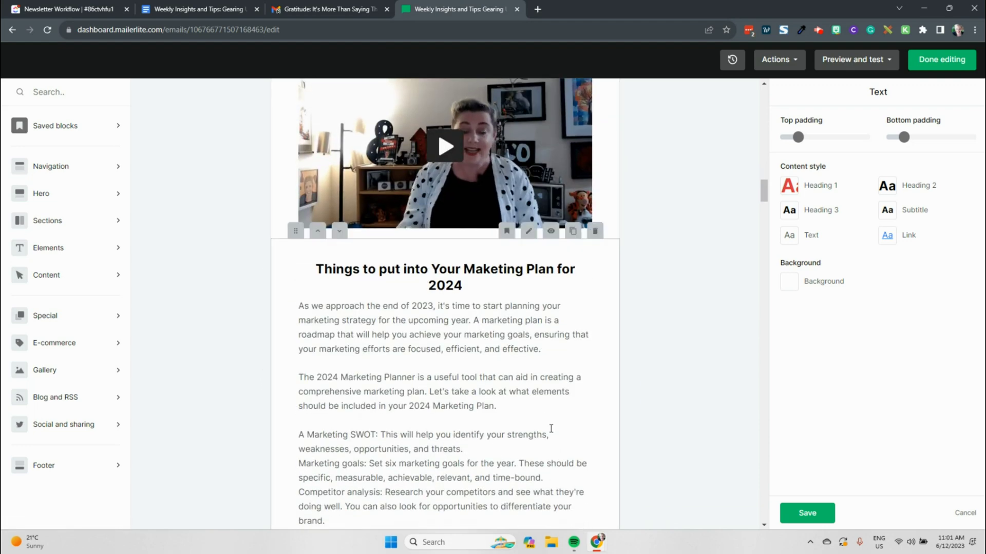
- Paste the YouTube video title 'Rediscovering the instant side of social media' over the article heading
click(538, 9)
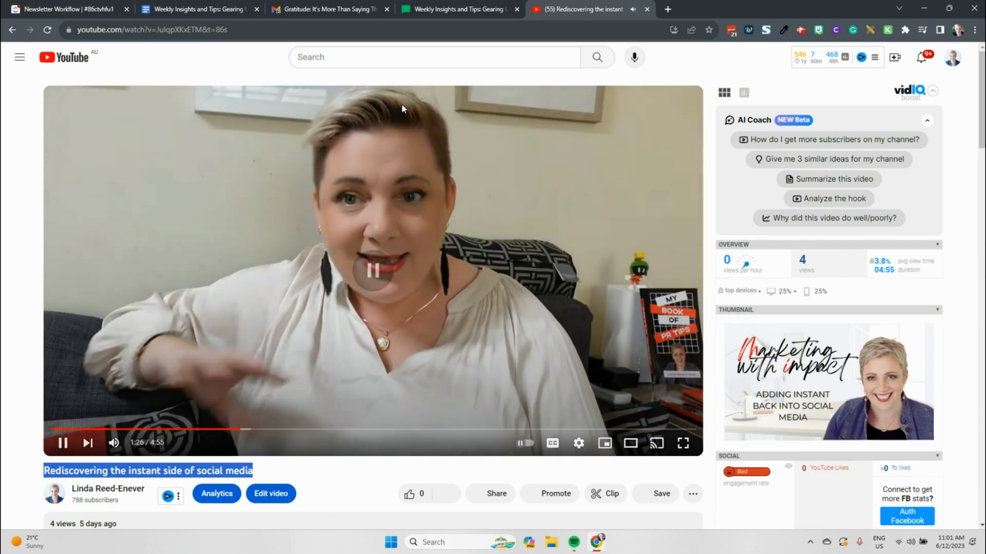
click(406, 98)
click(443, 13)
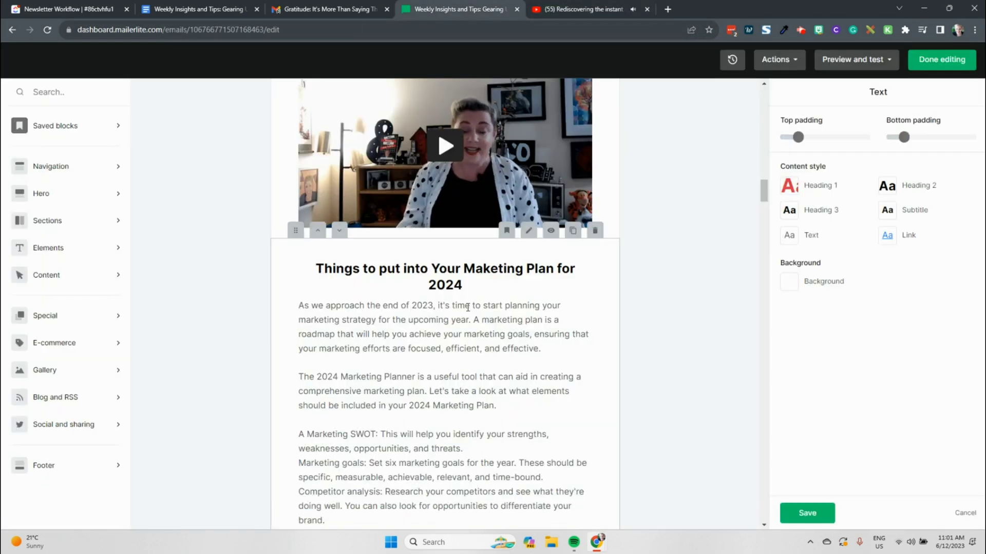
drag(491, 282, 305, 267)
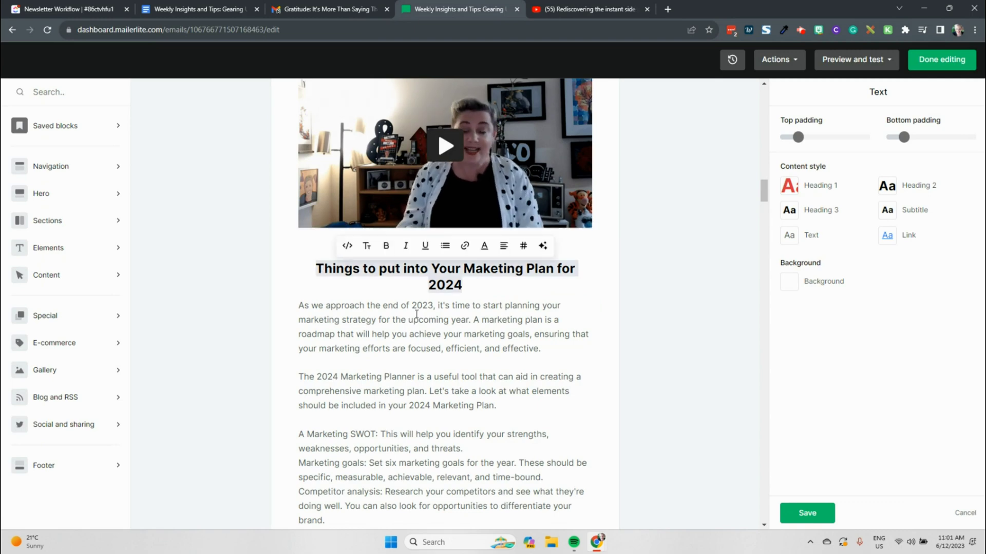
text(Rediscovering the instant side of social media)
- Expand the YouTube video's full description and copy it
click(555, 8)
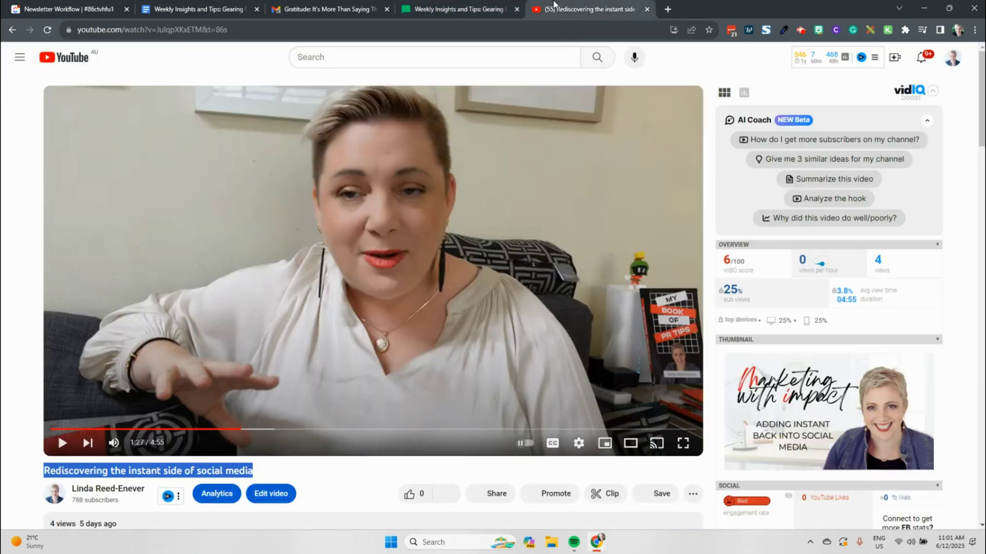
scroll(250, 482, down, 4)
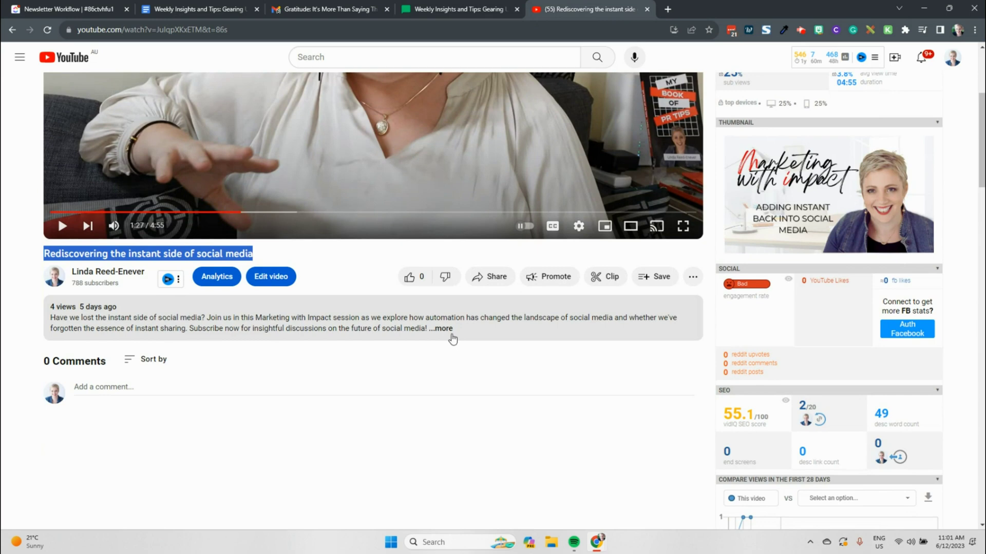
click(447, 335)
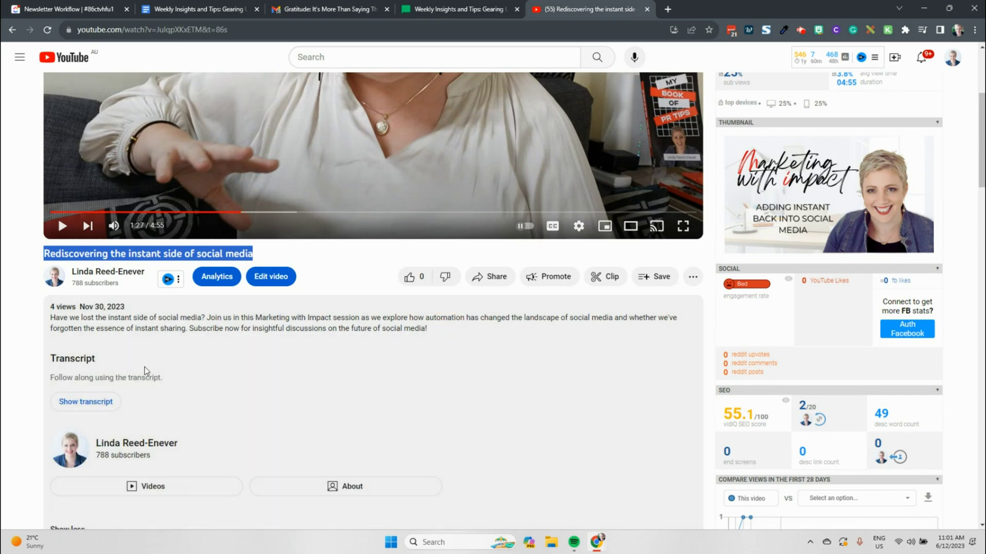
drag(428, 328, 53, 319)
right_click(102, 314)
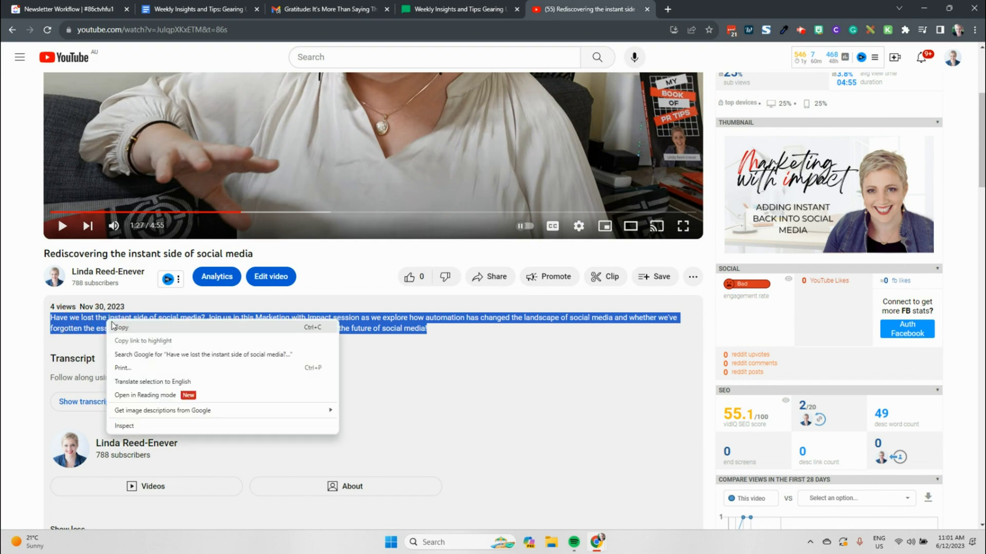
click(154, 326)
- Swap the marketing planner body text for the copied YouTube description
click(454, 9)
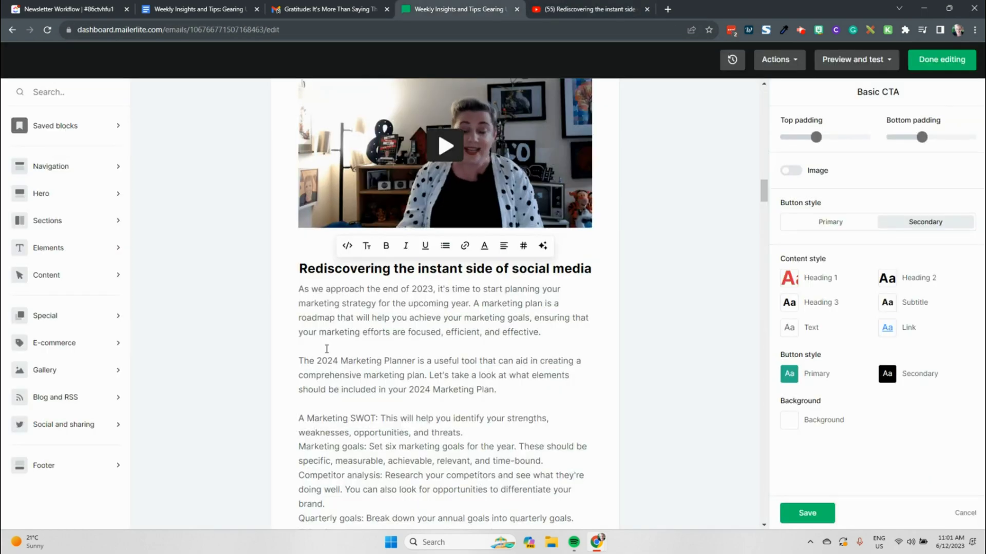
scroll(445, 308, down, 13)
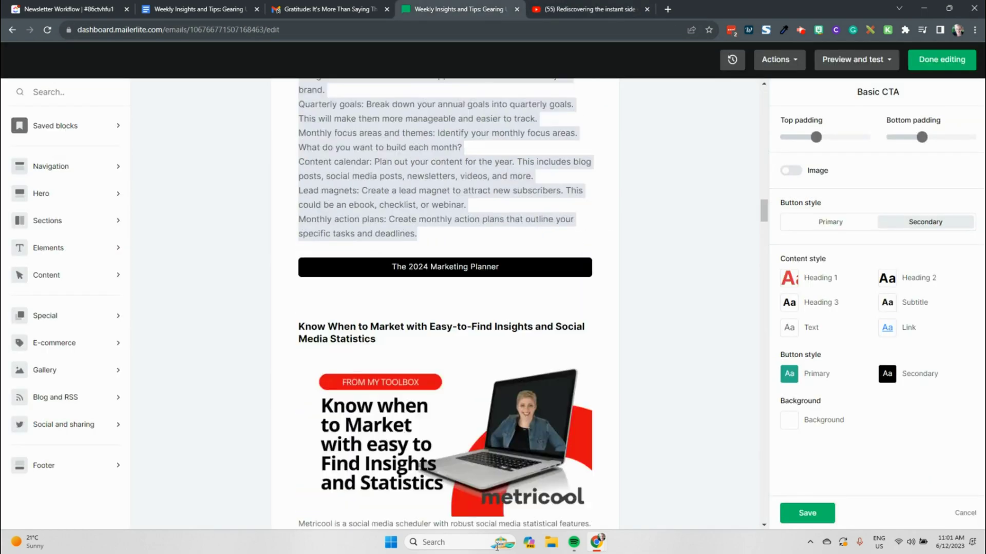
scroll(611, 164, up, 10)
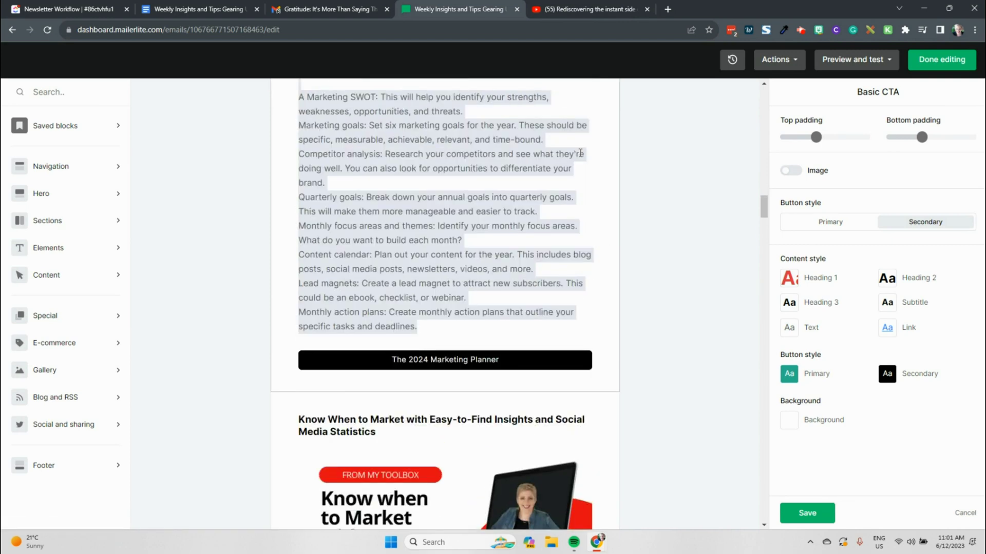
scroll(584, 201, down, 3)
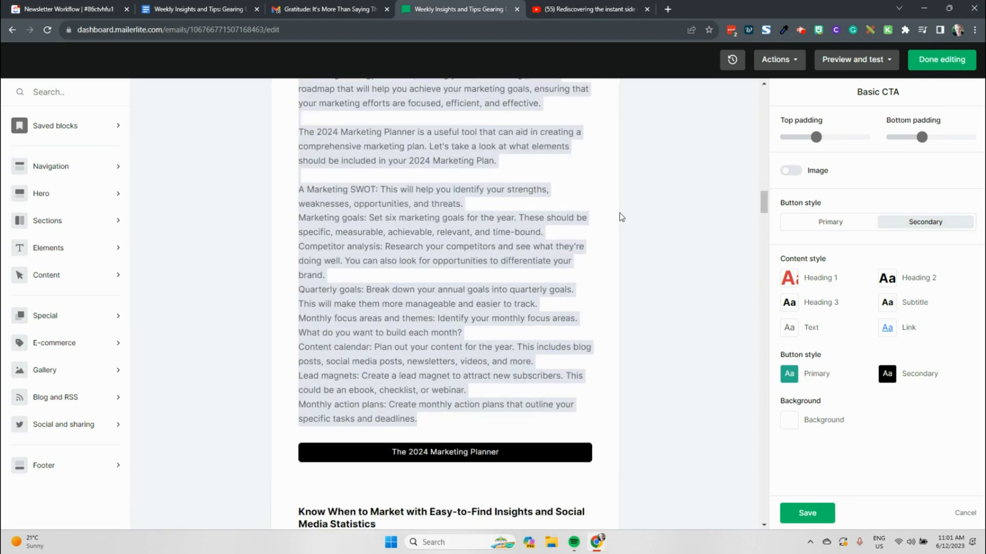
key(BackSpace)
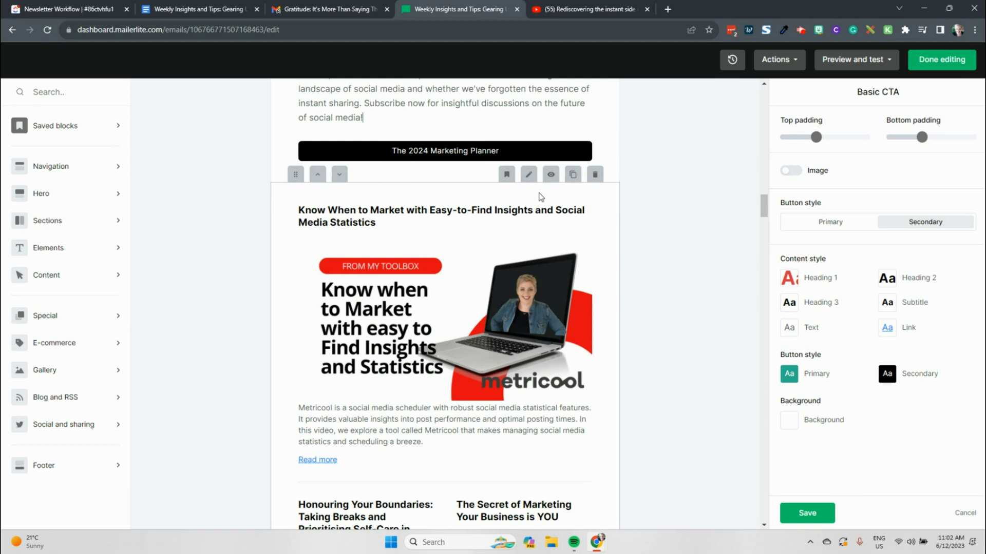
scroll(529, 118, up, 5)
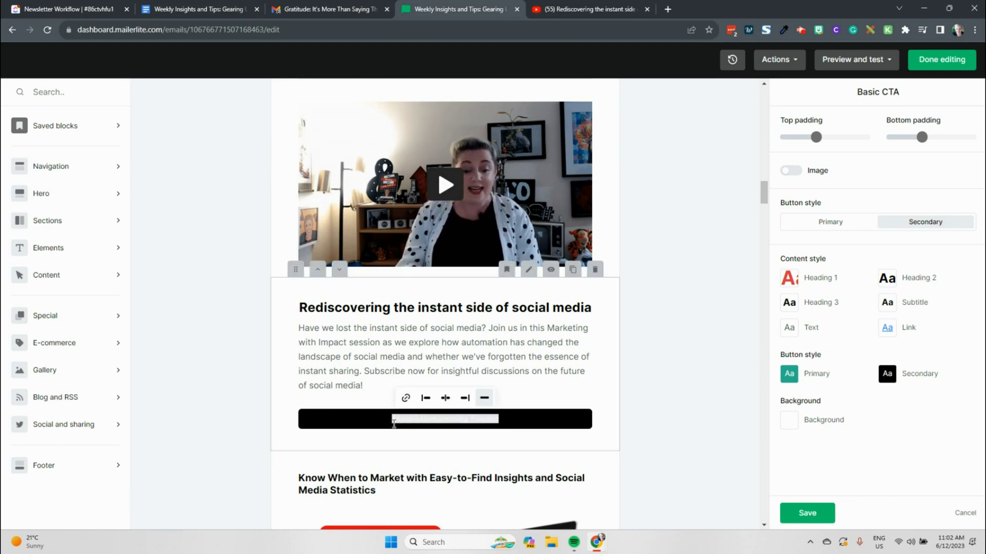
- Relabel the button 'Book a discovery call with' followed by the presenter's first name
text(Book a disc)
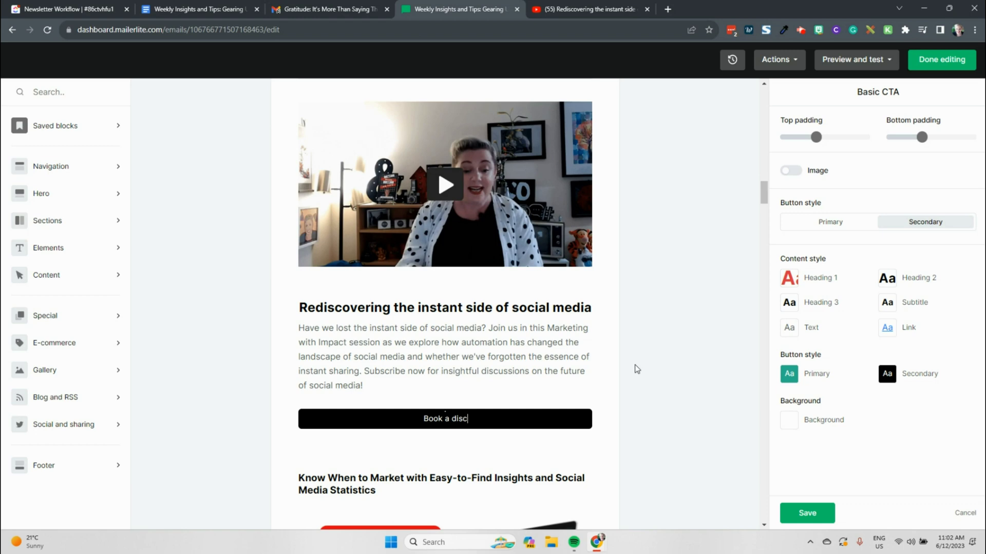
text(overy call with )
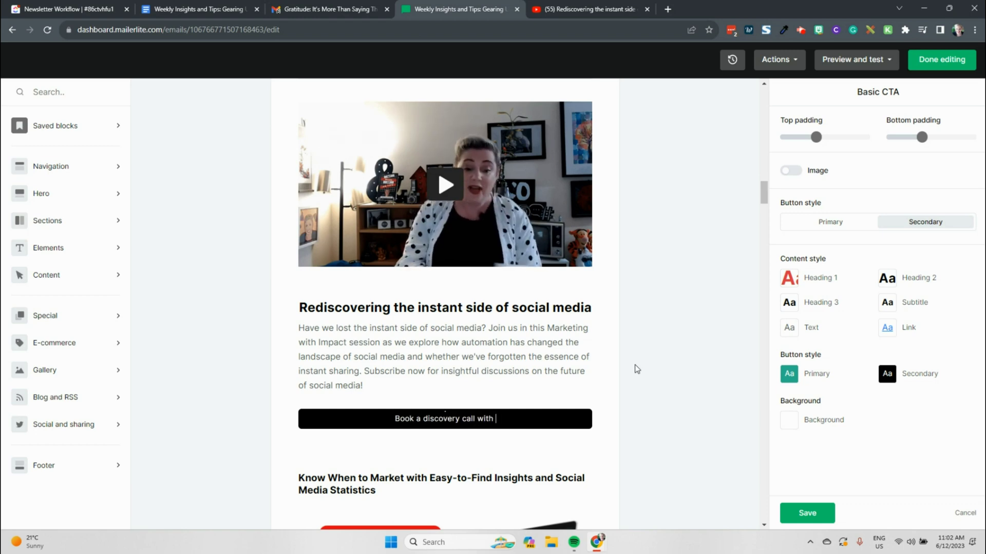
text(L)
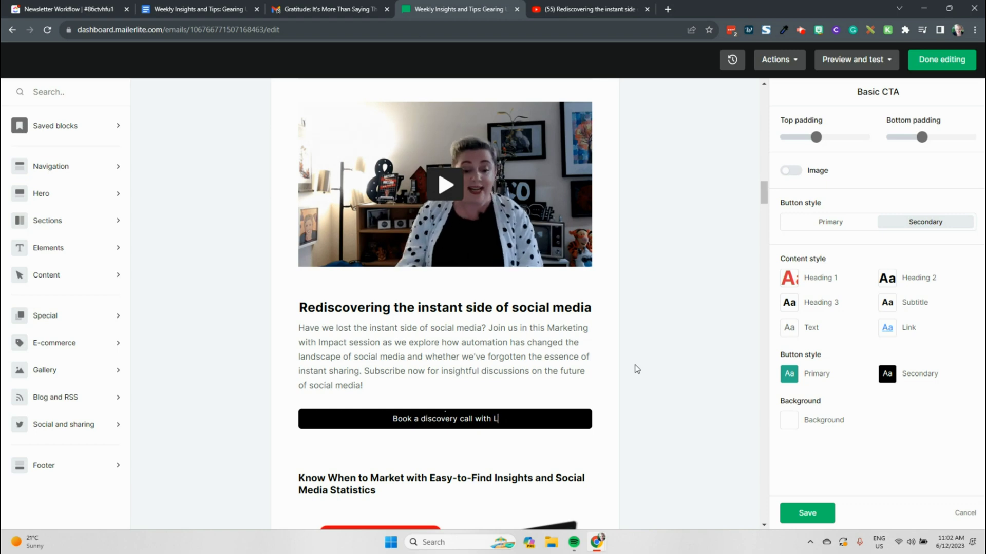
text(inda)
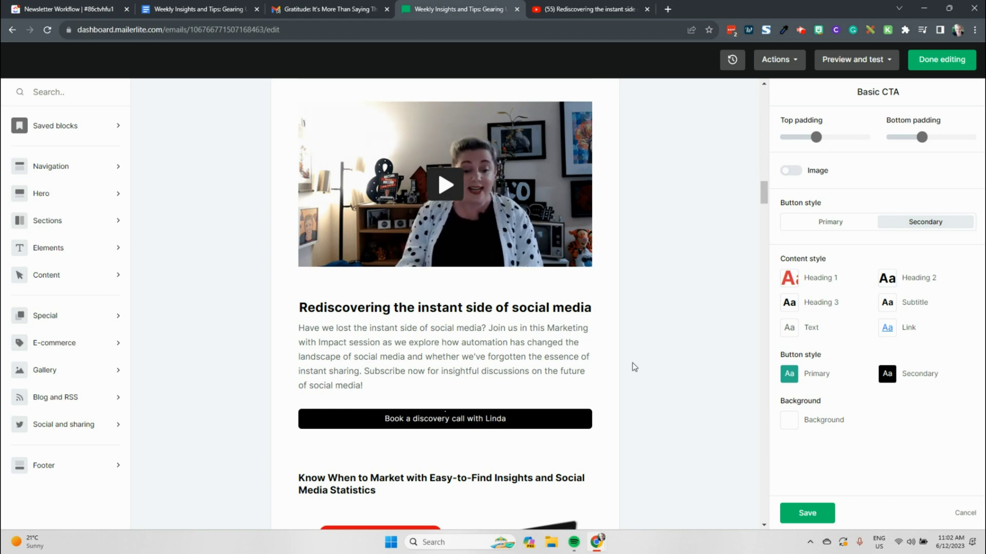
click(625, 276)
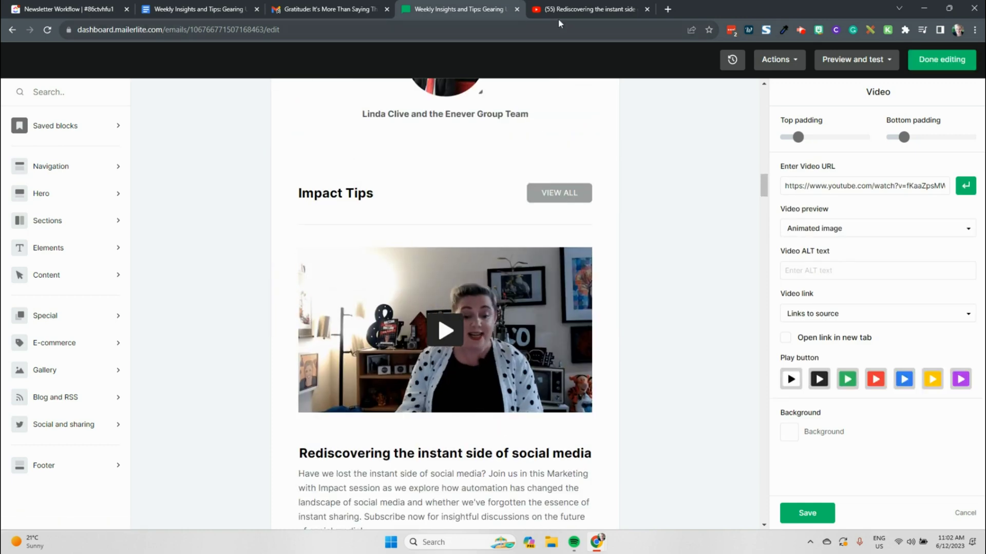
- Replace the tip video block's URL with the 'Rediscovering the instant side of social media' YouTube link
click(558, 18)
click(496, 27)
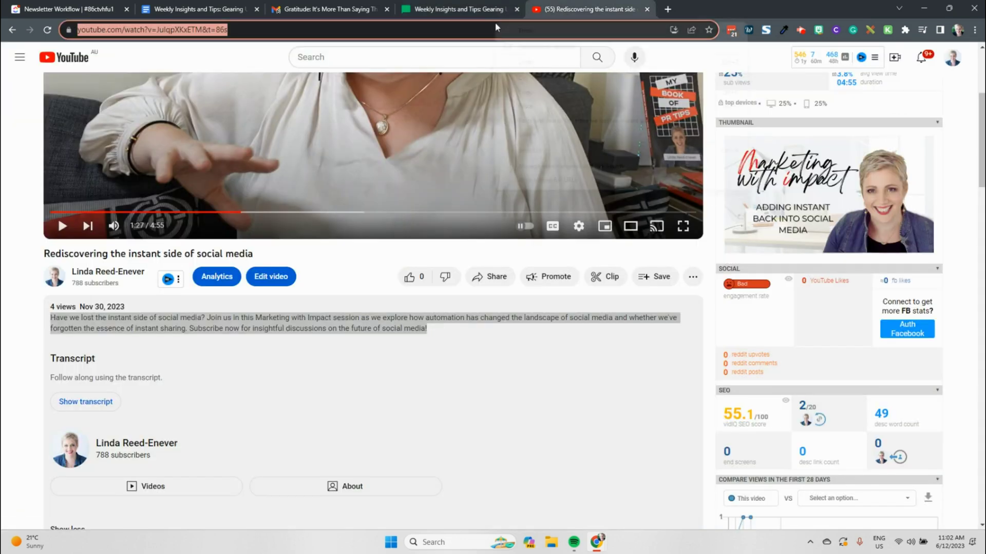
right_click(496, 27)
click(518, 85)
click(460, 9)
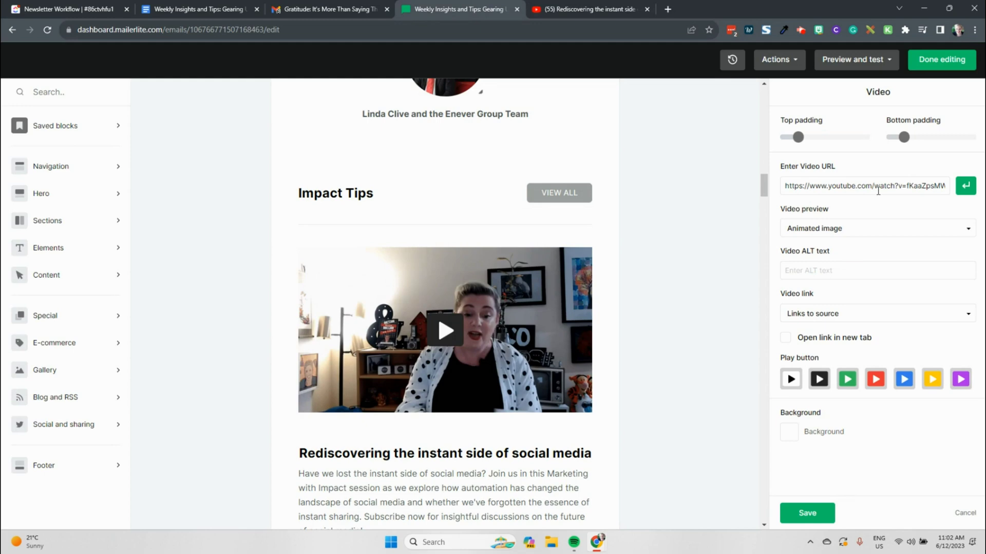
triple_click(948, 183)
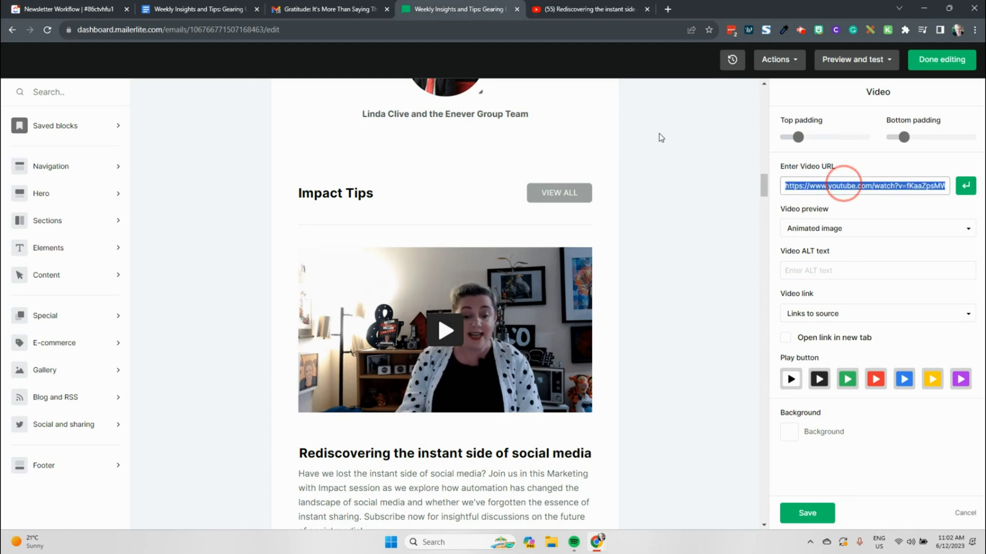
key(ctrl+v)
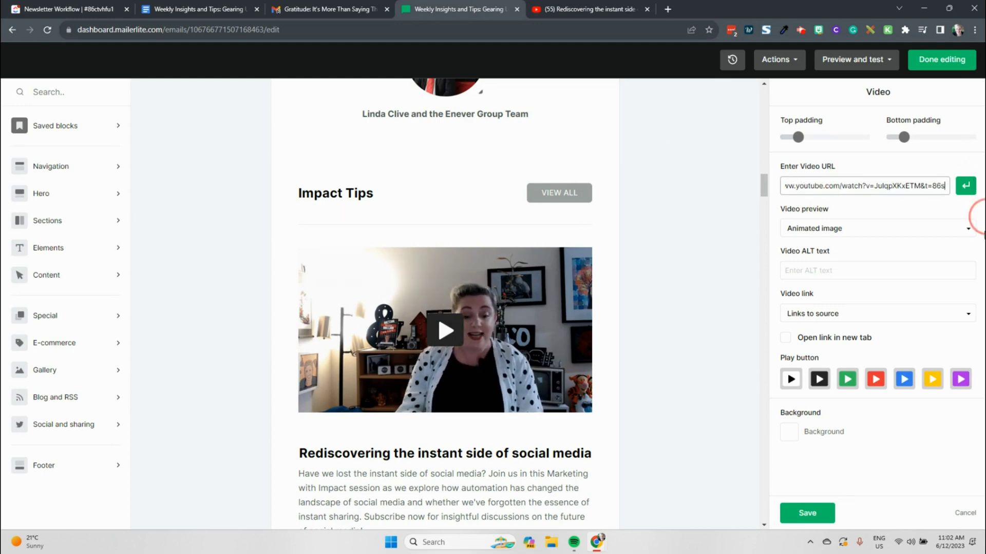
click(965, 187)
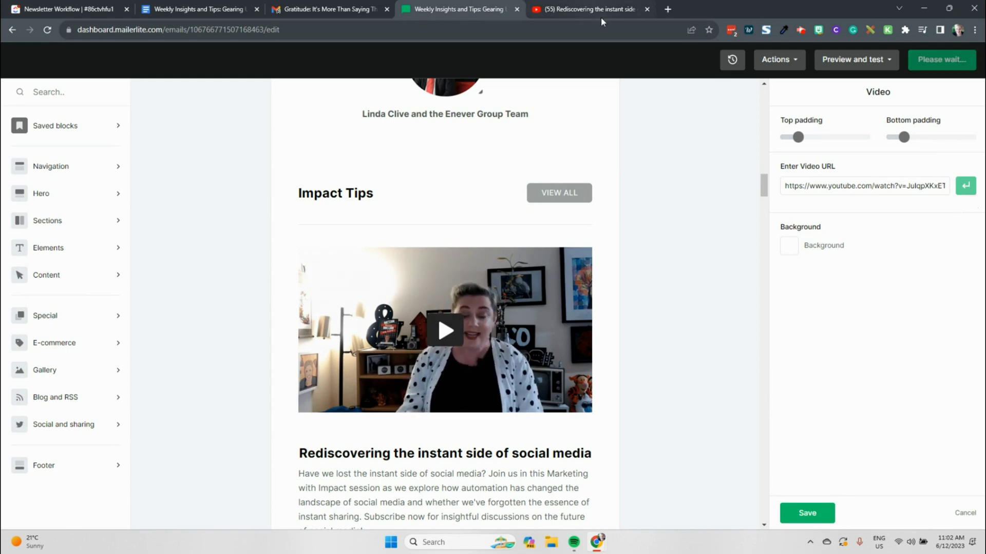
- Load the enevergroup.com.au/b booking page, copy its address, and return to the newsletter editor
click(668, 10)
text(b)
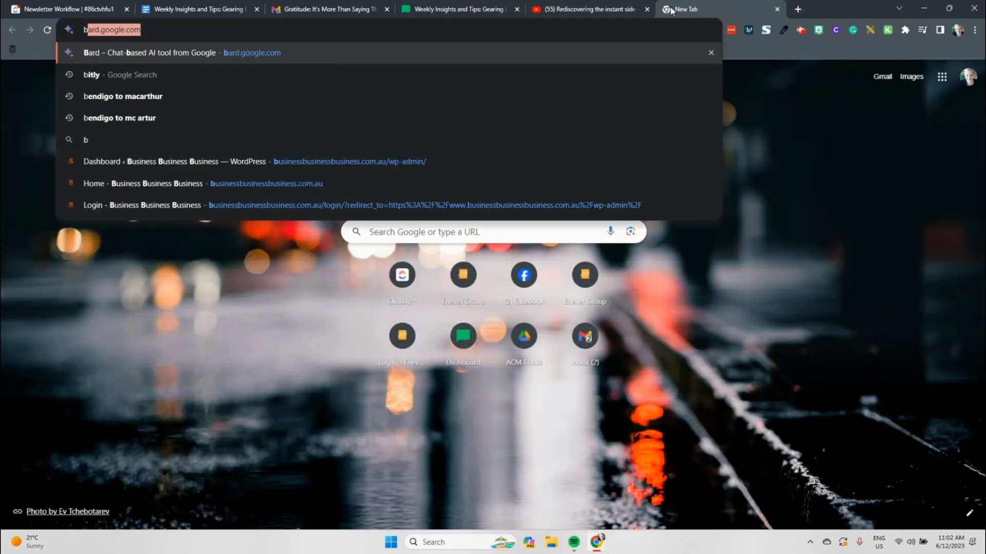
key(BackSpace)
text(enevergroup.com.au)
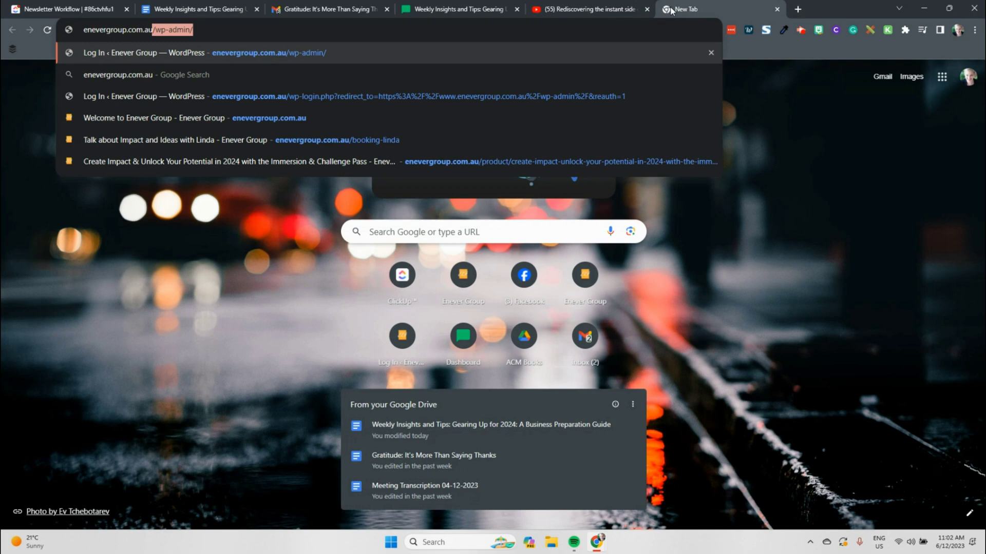
text(/booking-linda)
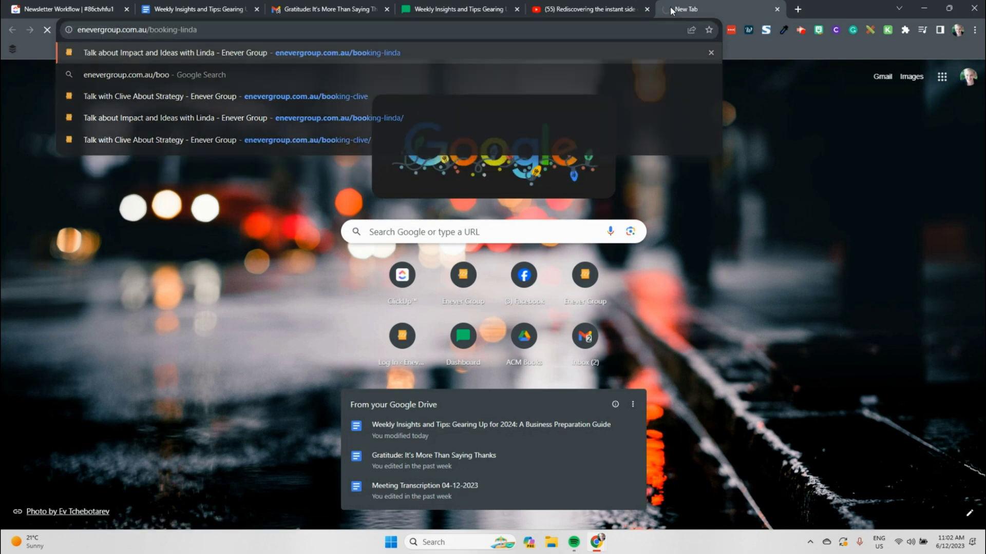
key(Return)
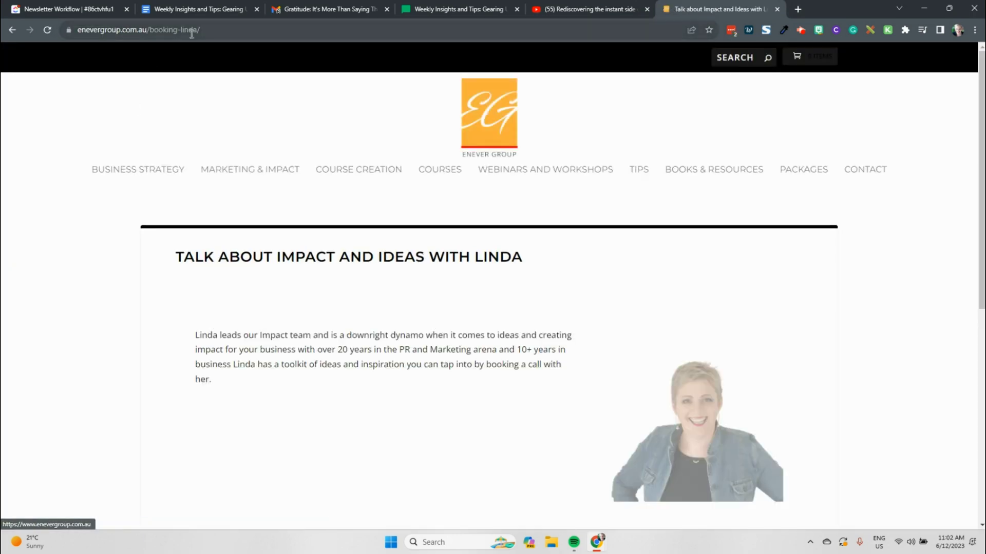
click(193, 31)
right_click(193, 32)
click(255, 103)
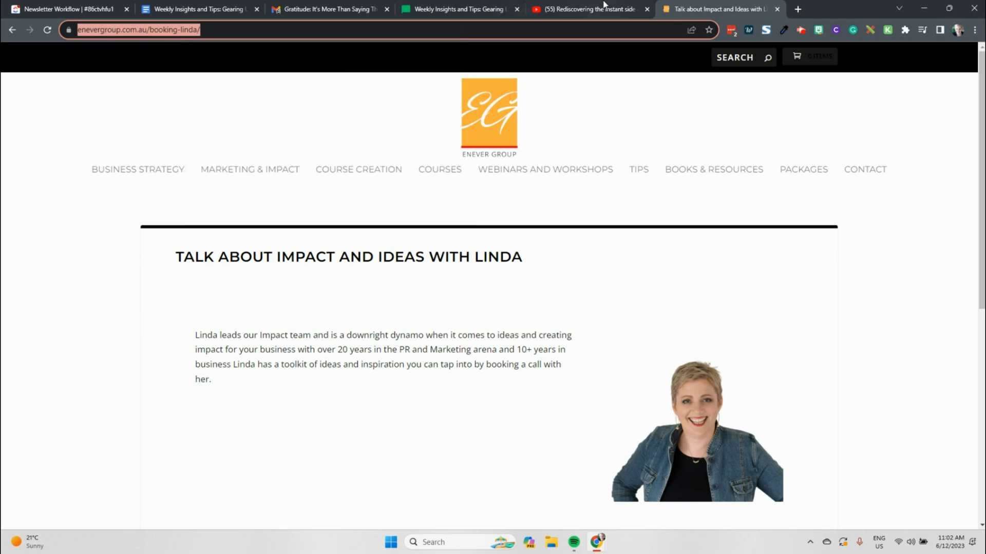
click(593, 9)
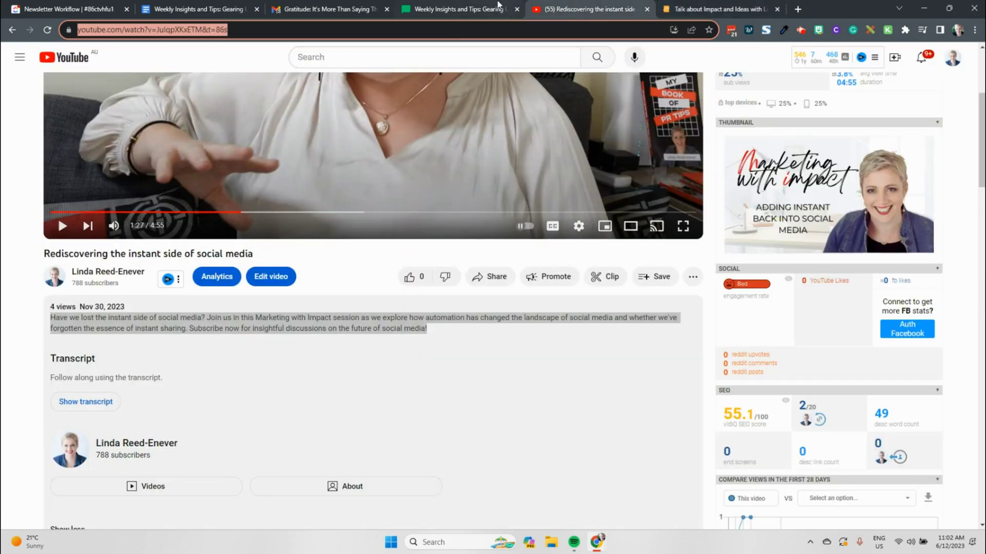
click(496, 8)
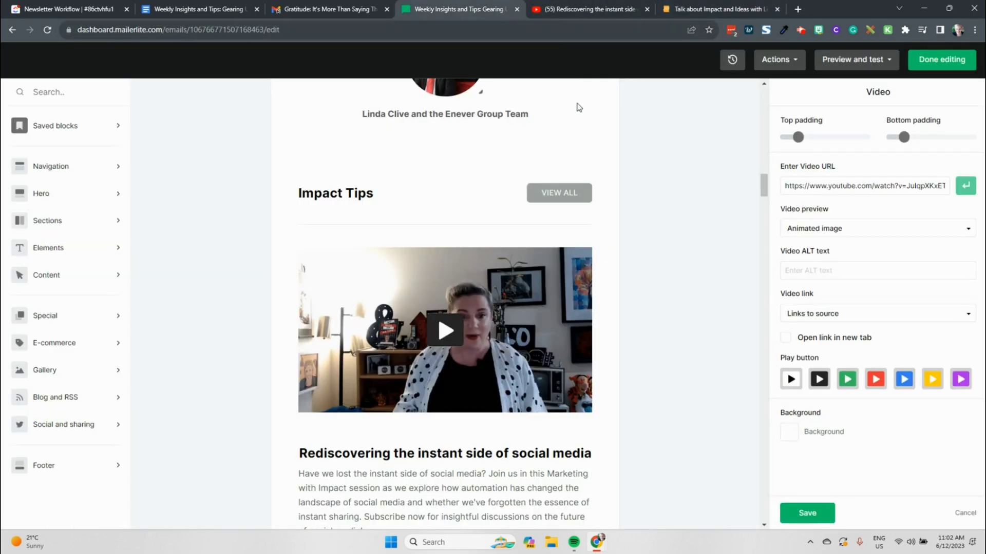
click(943, 184)
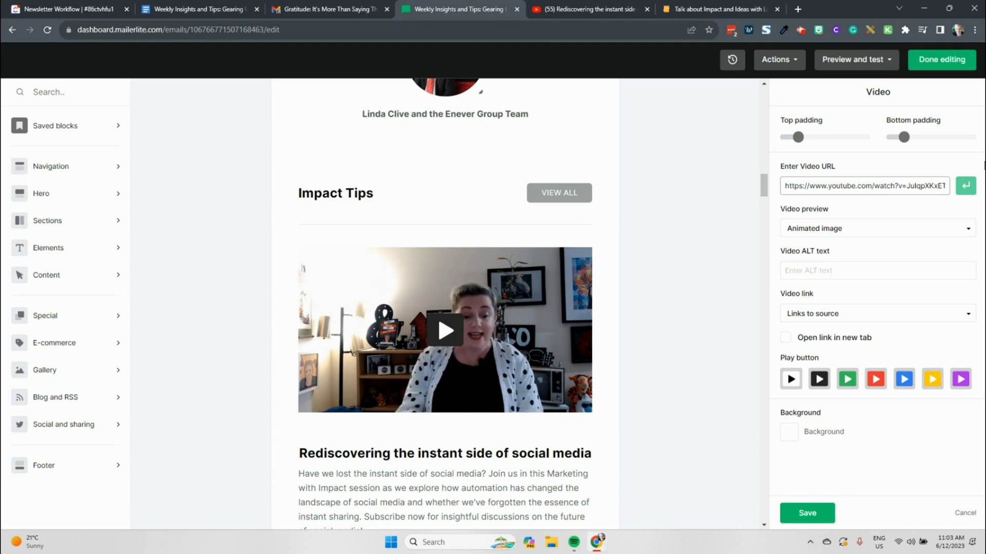
scroll(611, 464, down, 5)
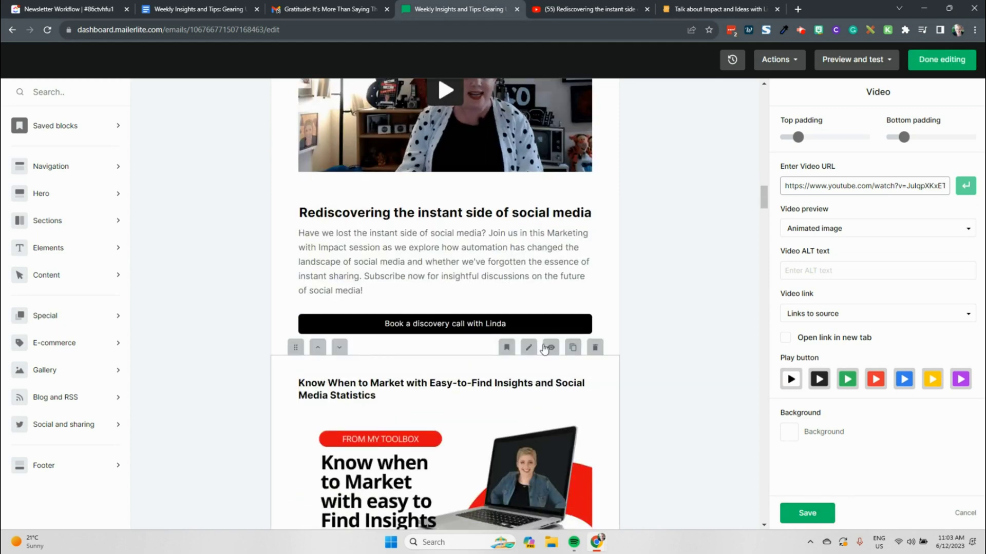
click(480, 323)
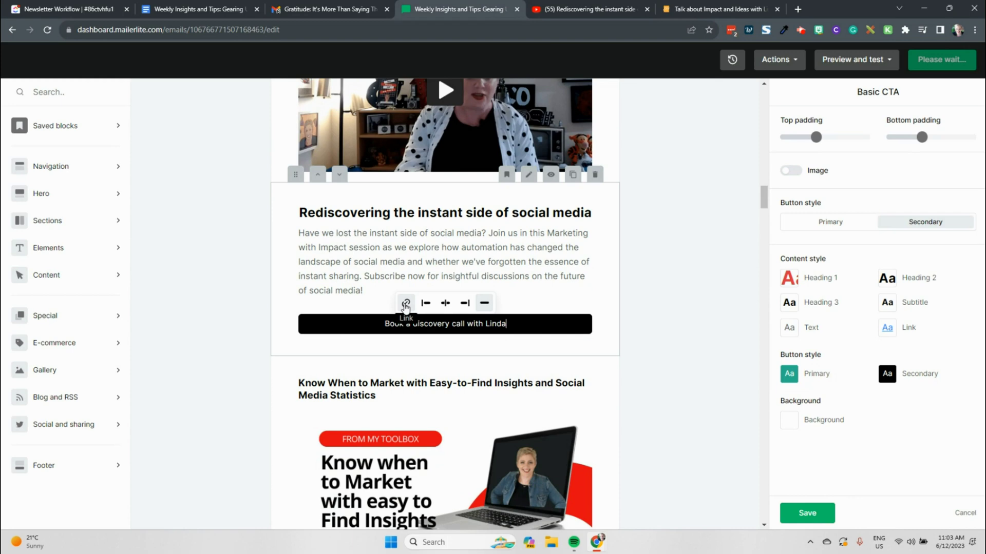
click(405, 304)
click(653, 341)
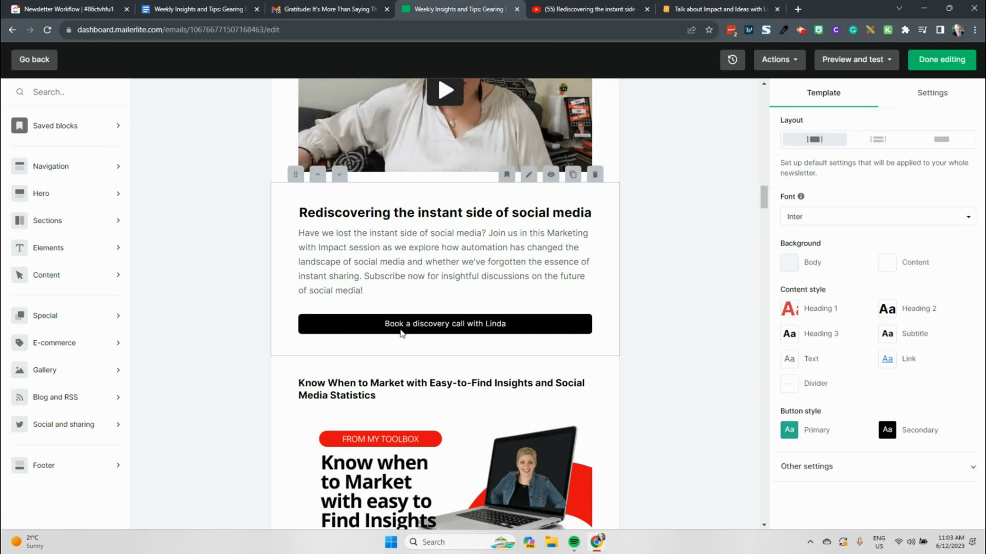
click(414, 323)
click(406, 304)
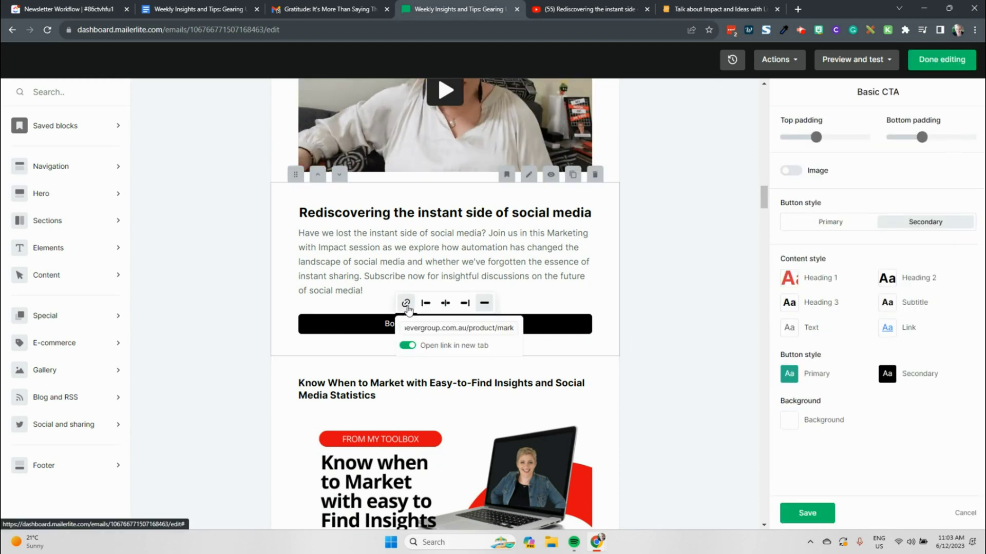
triple_click(439, 328)
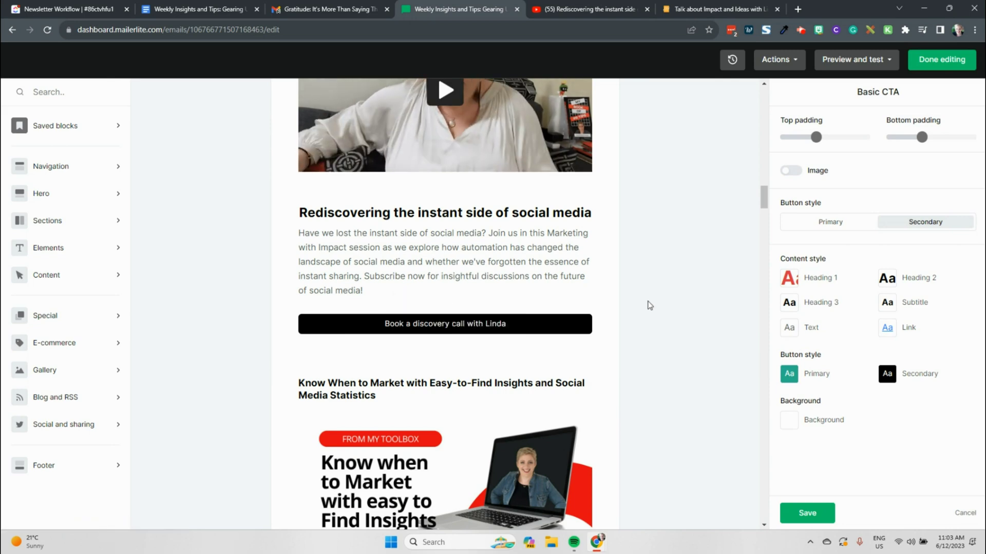
click(640, 346)
scroll(642, 345, down, 3)
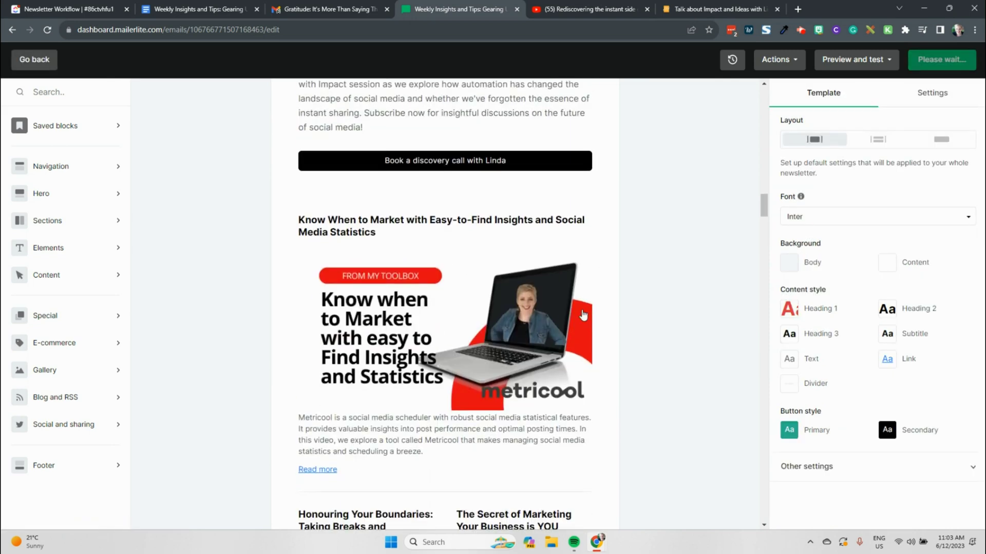
- Open the Metricool article block's RSS settings and confirm its feed URL ends in /feed
click(521, 208)
click(77, 224)
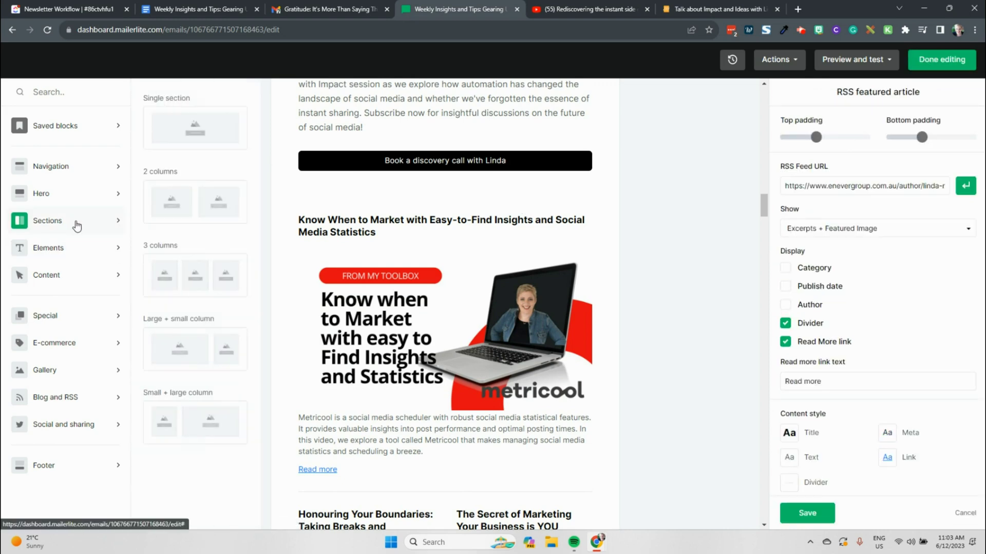
click(81, 244)
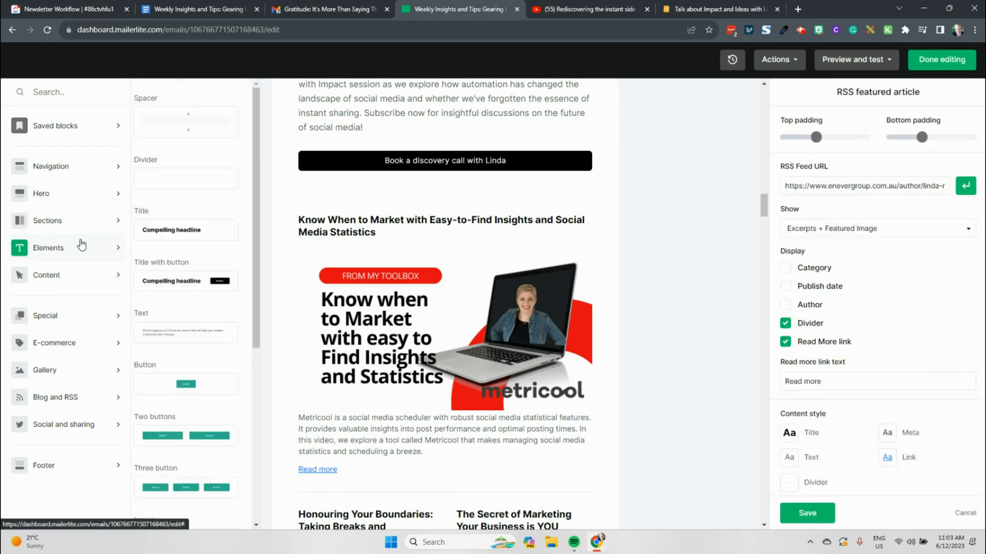
click(76, 403)
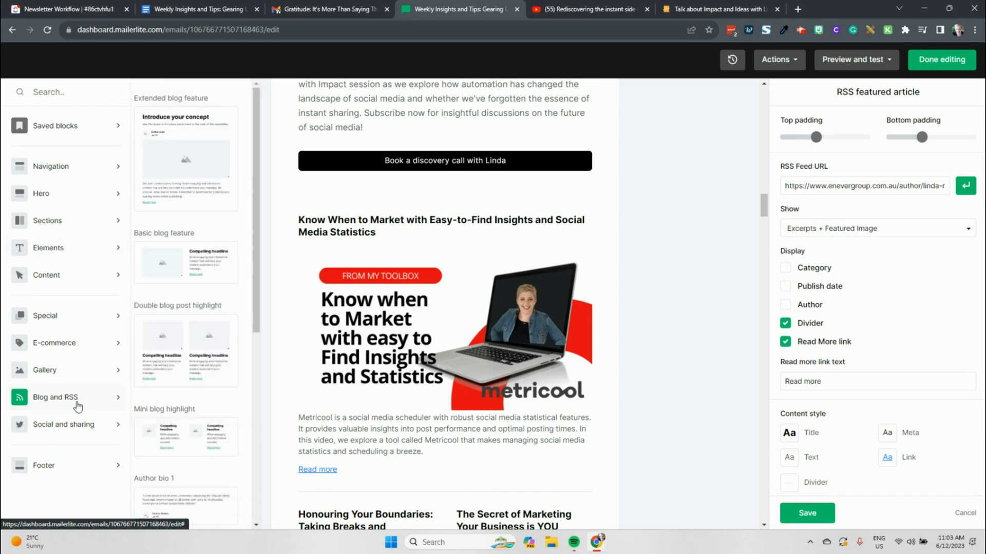
scroll(219, 392, down, 5)
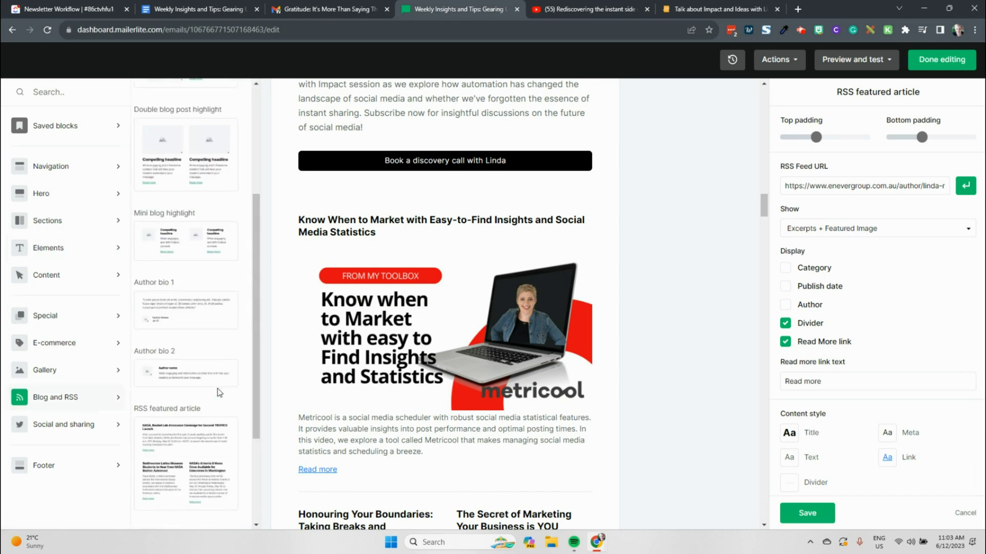
scroll(219, 393, down, 1)
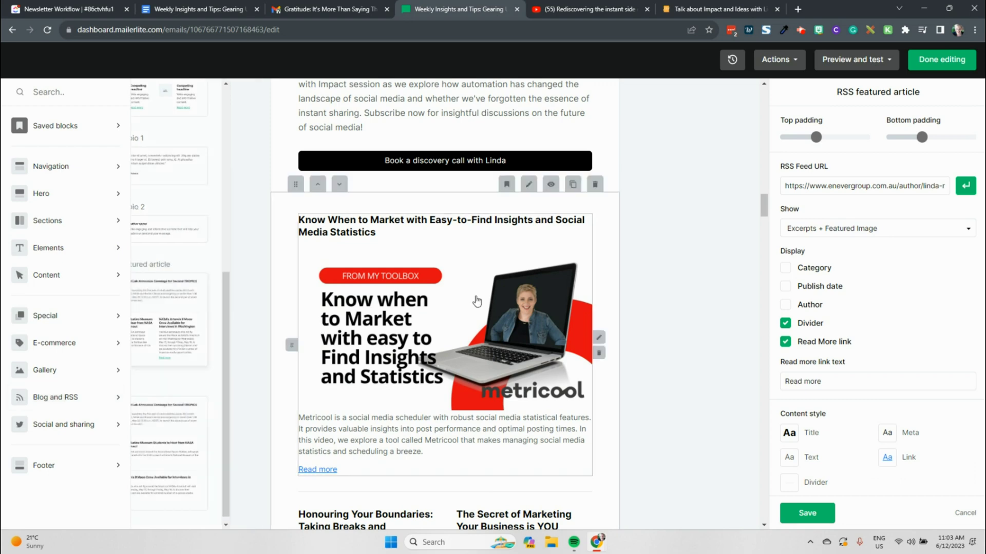
click(487, 282)
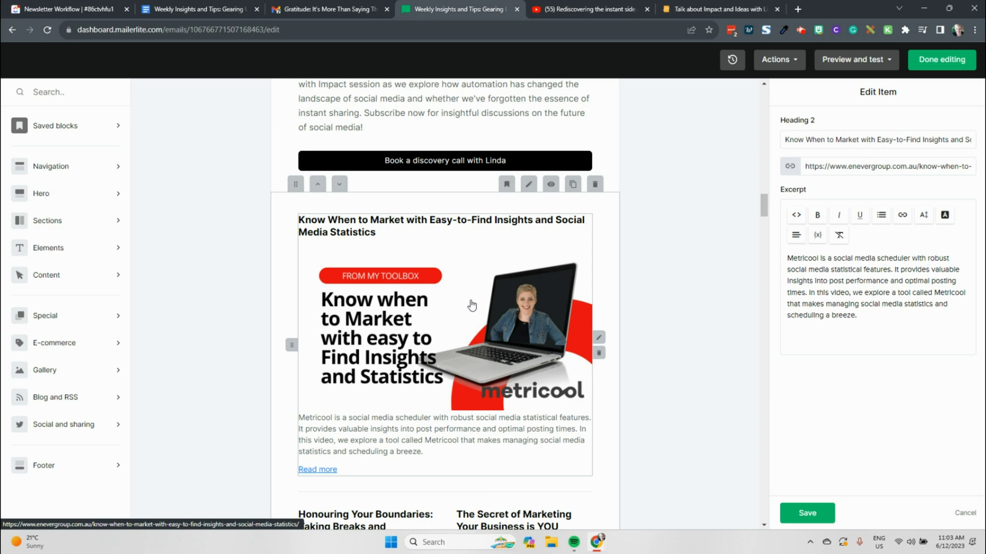
click(528, 185)
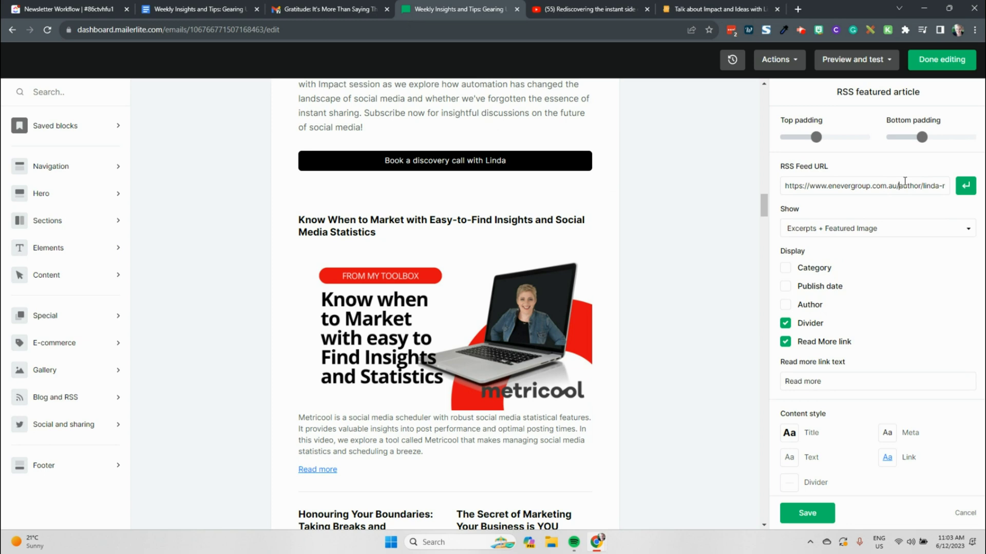
key(End)
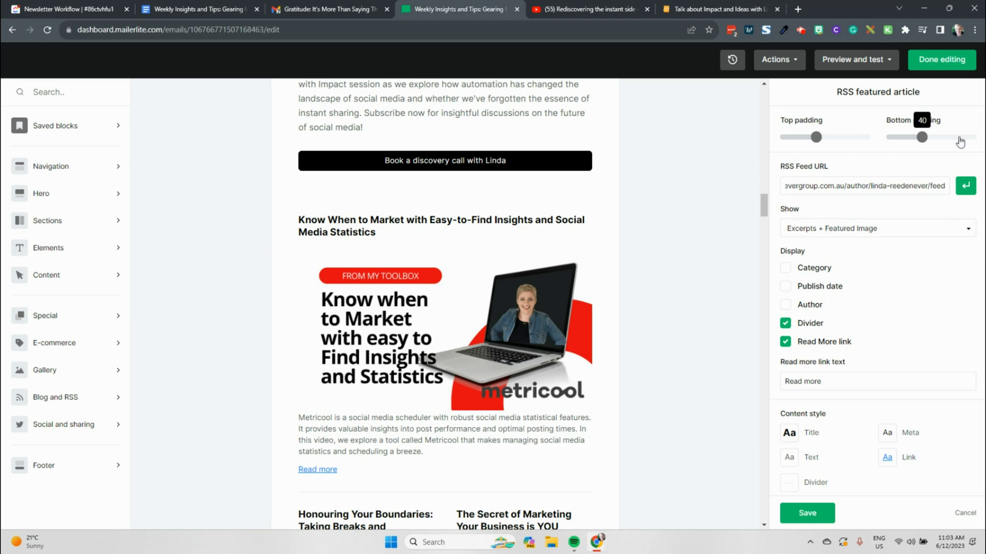
- Tick What Marketing Makes The Most Impact, How Email Marketing Can Enhance Your Brand, and Is Blogging Dead
scroll(899, 380, down, 3)
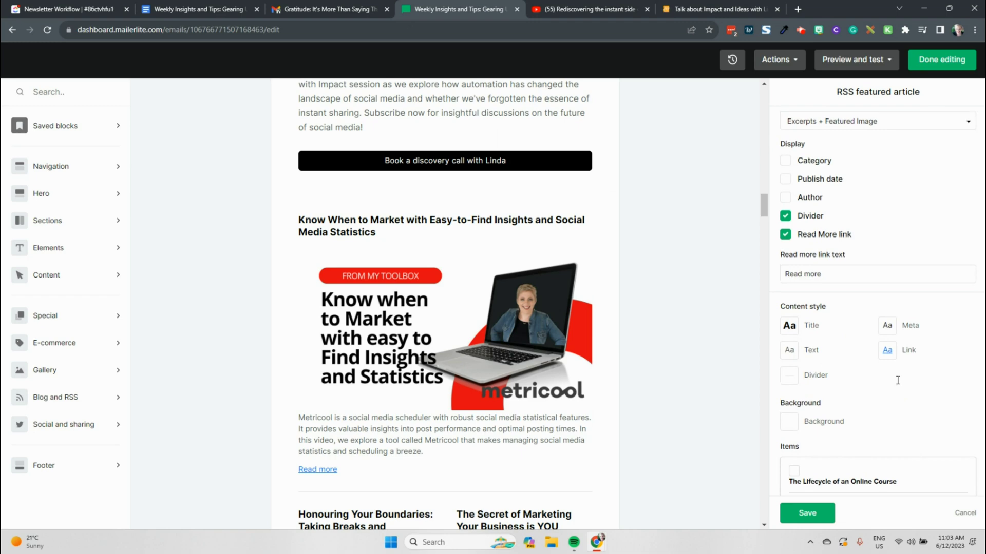
scroll(897, 381, down, 1)
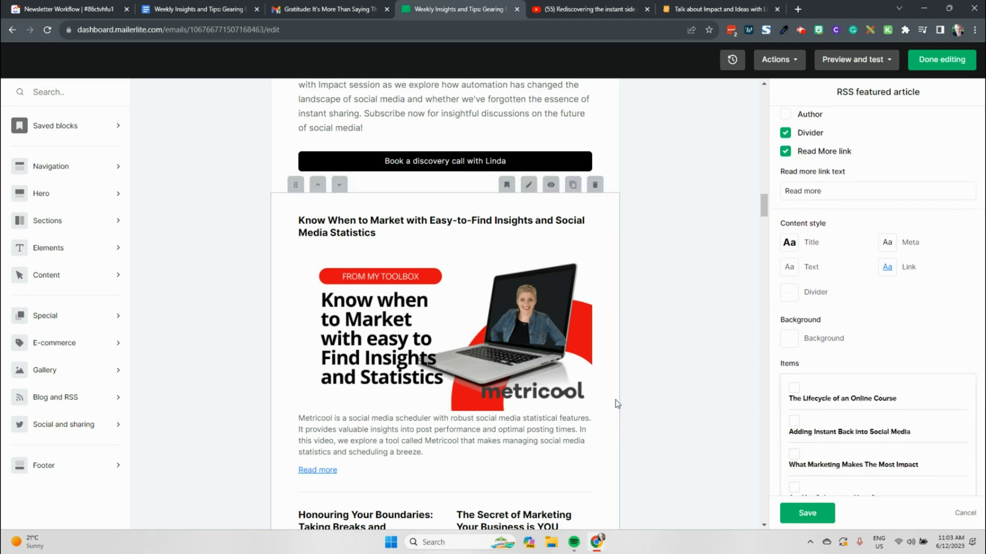
scroll(617, 404, up, 2)
scroll(617, 404, down, 1)
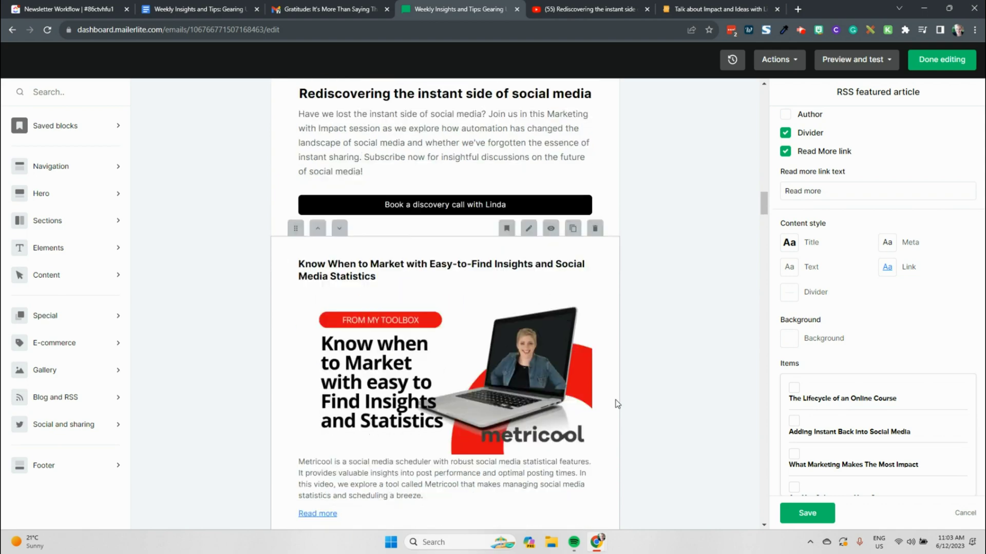
scroll(617, 404, up, 5)
scroll(619, 405, down, 4)
scroll(619, 410, down, 20)
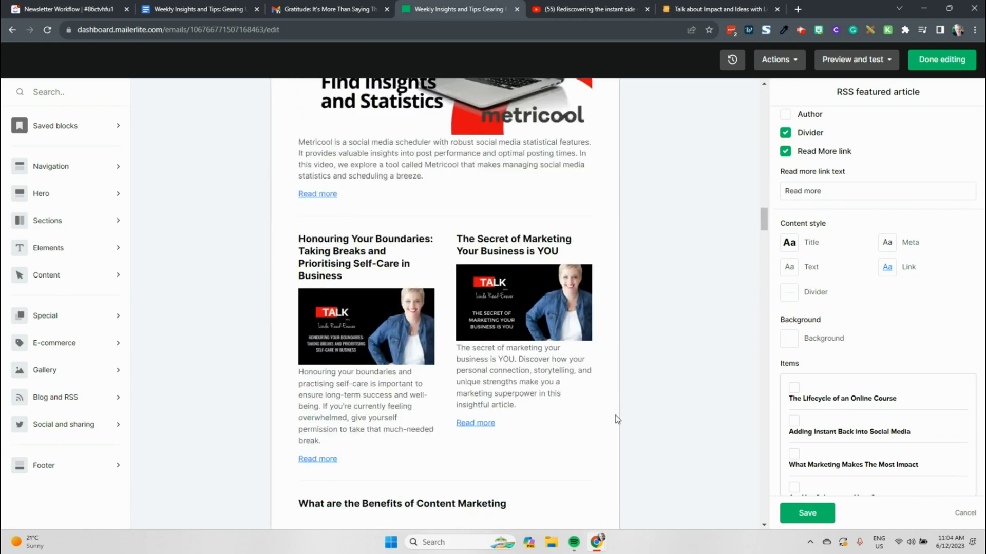
scroll(610, 437, down, 15)
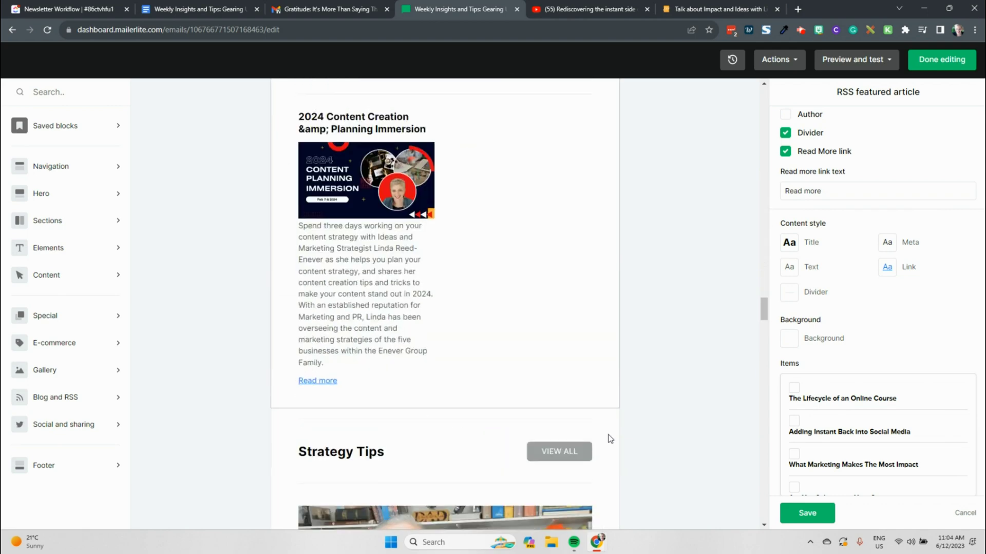
scroll(607, 446, down, 20)
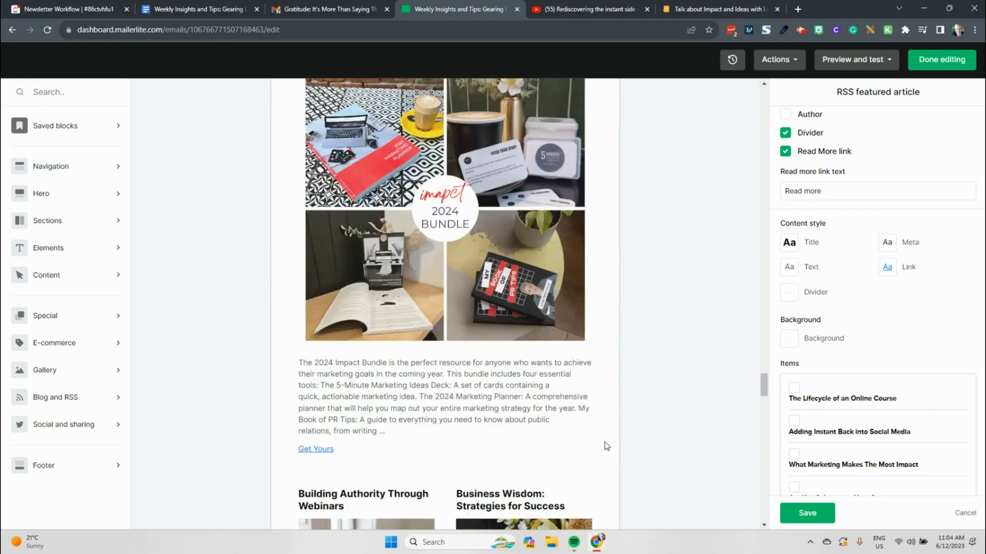
scroll(604, 451, up, 20)
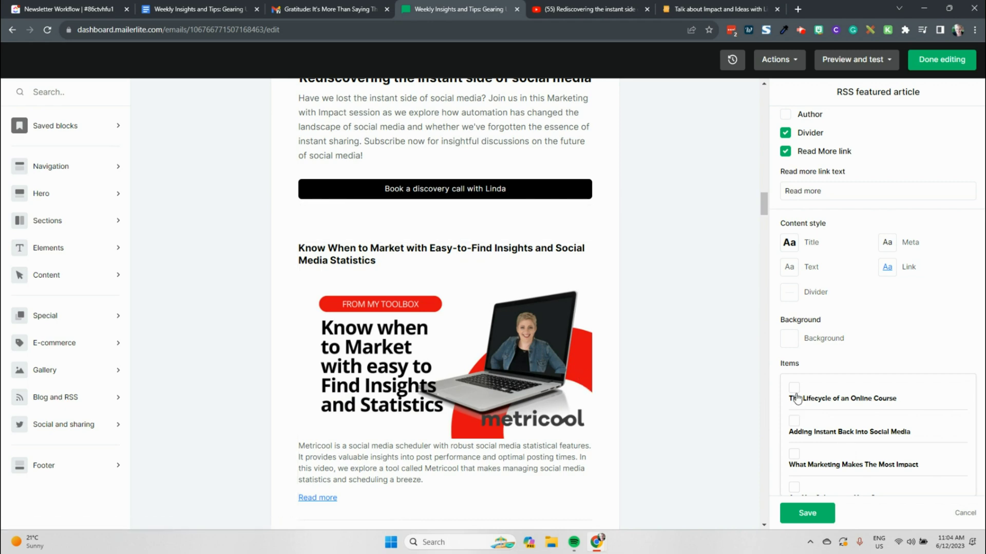
scroll(846, 425, down, 1)
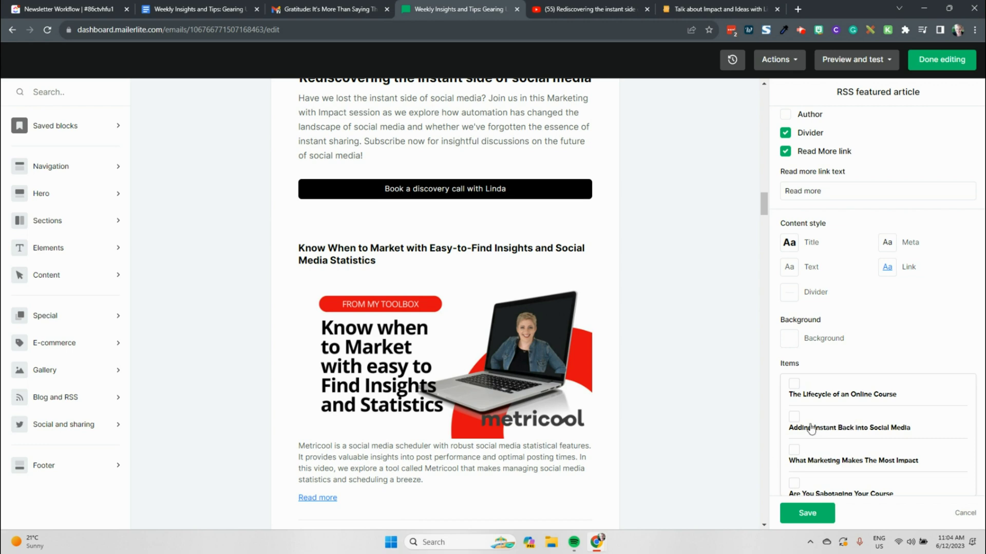
click(794, 451)
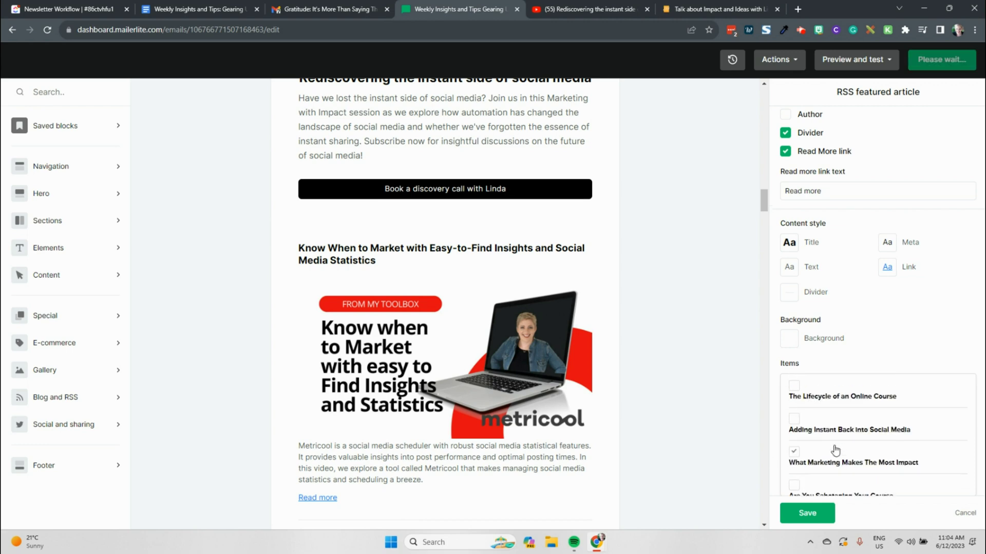
scroll(799, 457, down, 3)
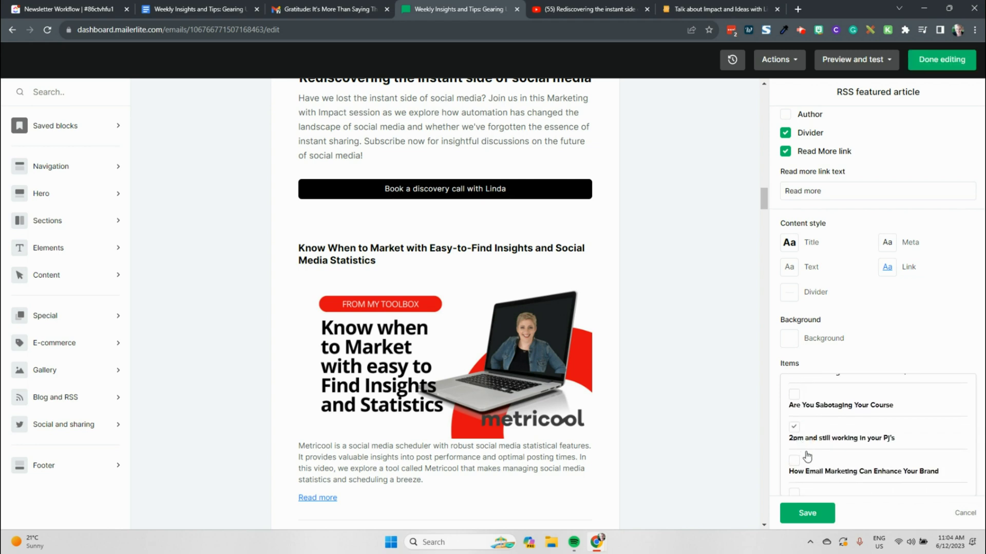
click(794, 460)
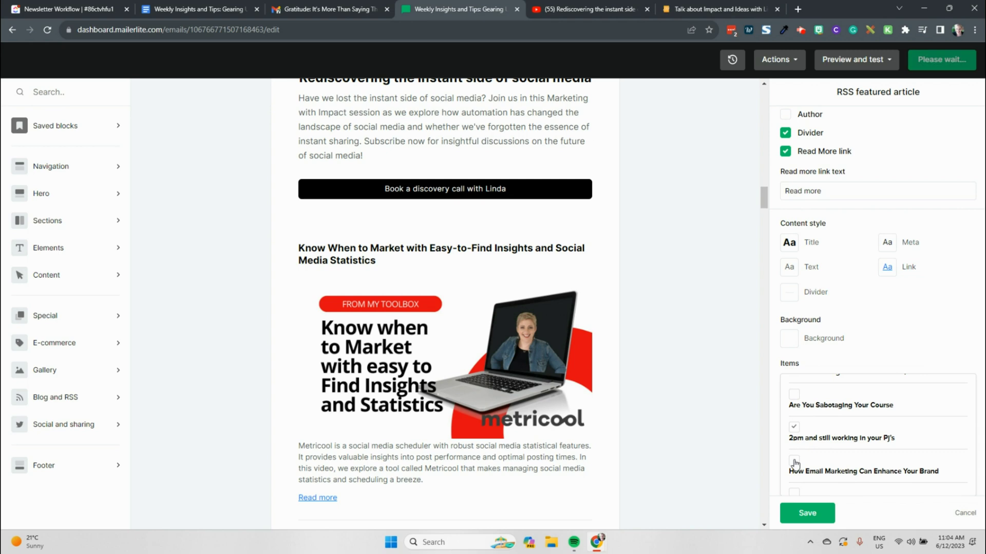
scroll(827, 471, down, 3)
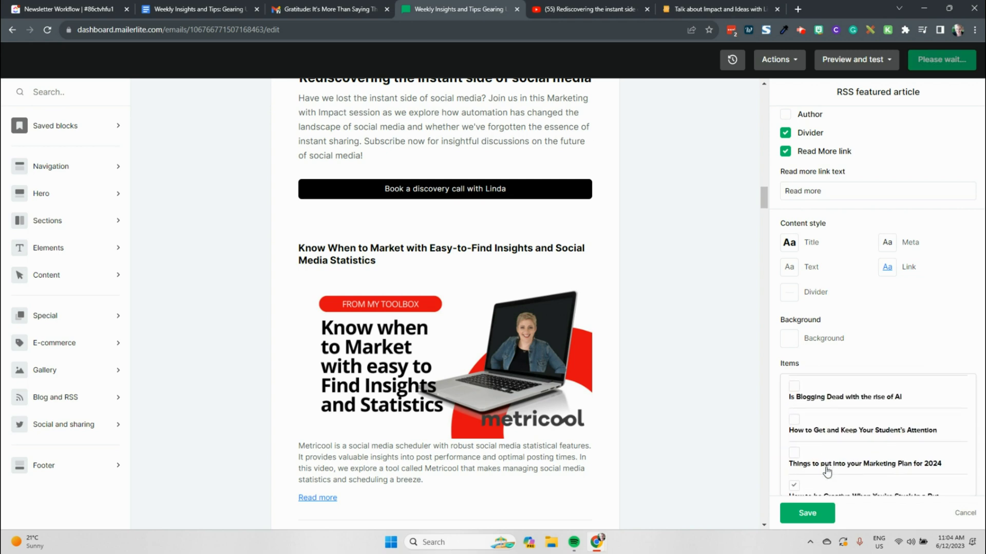
click(804, 416)
- Untick How to be Creative, What are the Benefits, Celebrating the Mini Wins, and Honouring Your Boundaries
scroll(886, 450, up, 1)
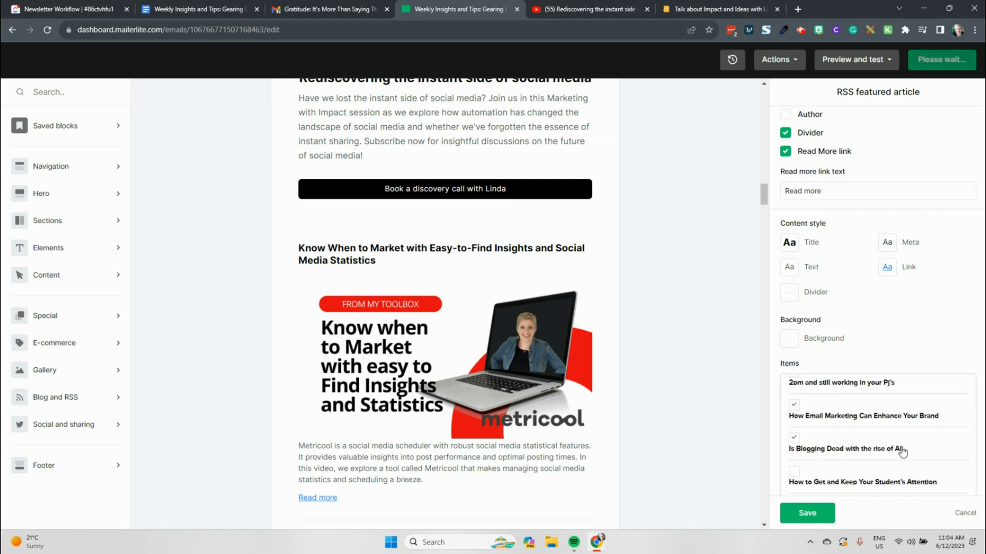
scroll(898, 452, down, 3)
click(794, 429)
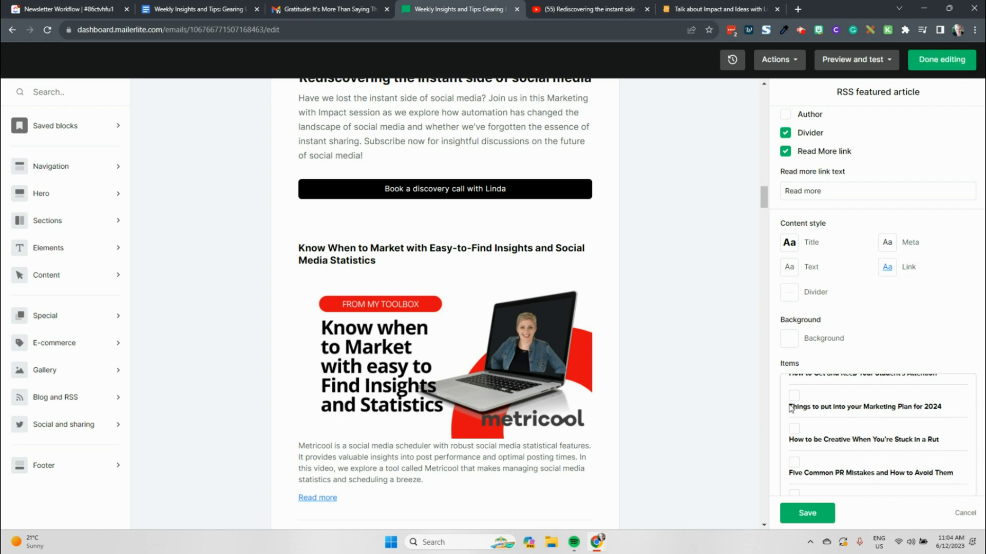
scroll(831, 458, down, 3)
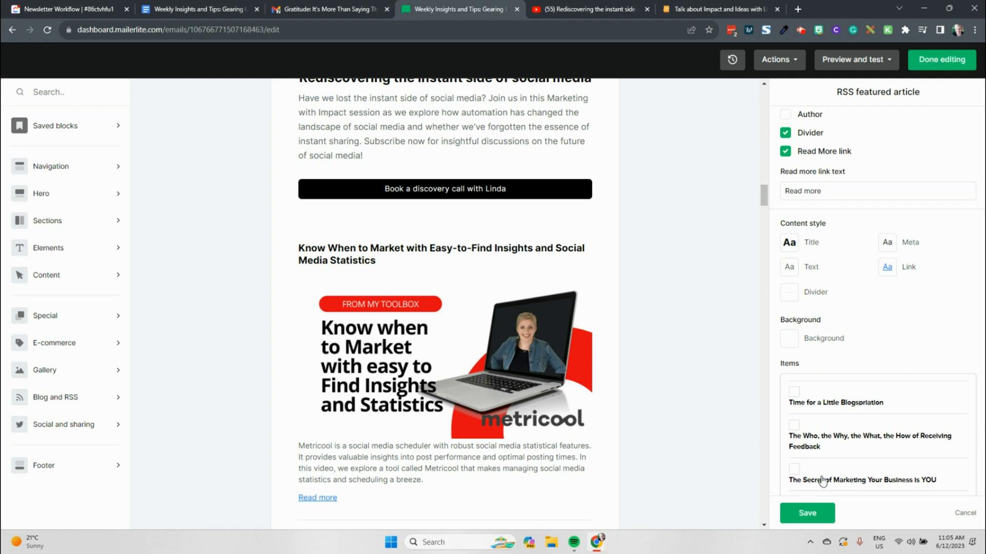
scroll(816, 480, down, 5)
scroll(832, 467, down, 3)
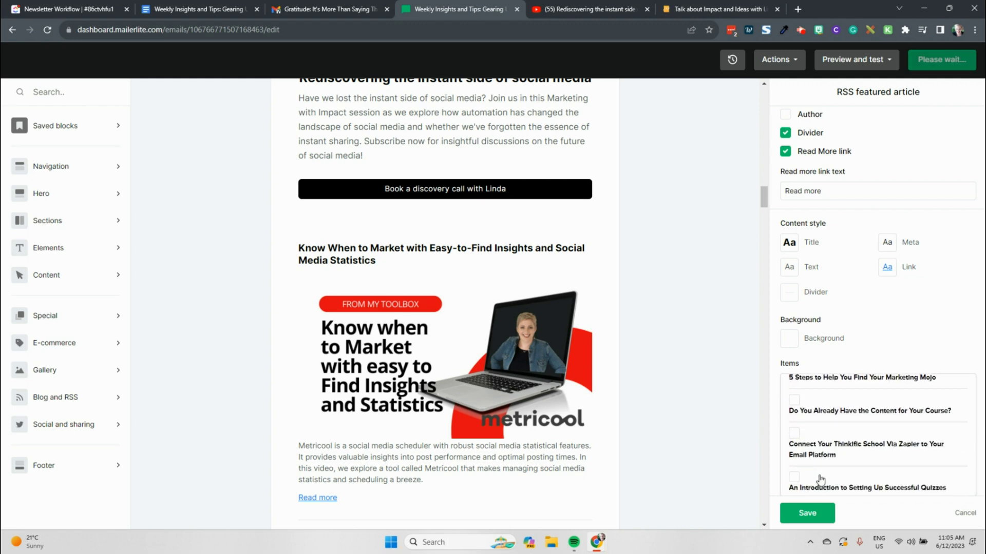
scroll(853, 454, down, 3)
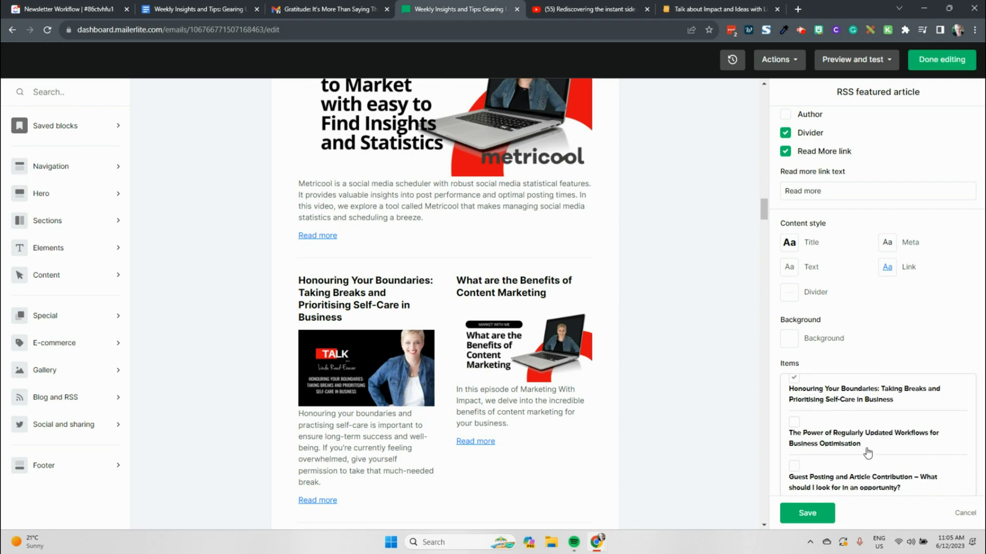
scroll(805, 453, up, 4)
click(794, 394)
click(794, 426)
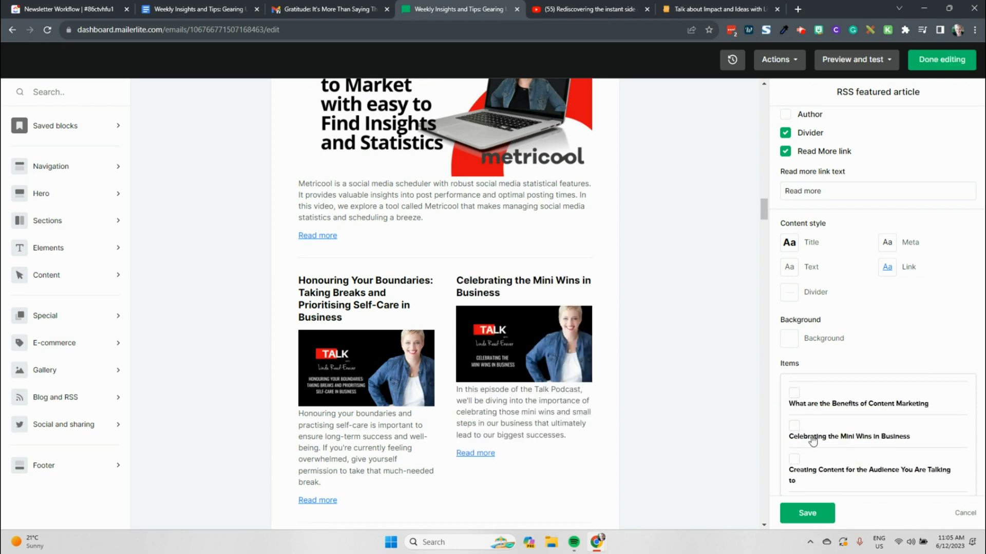
scroll(796, 428, up, 3)
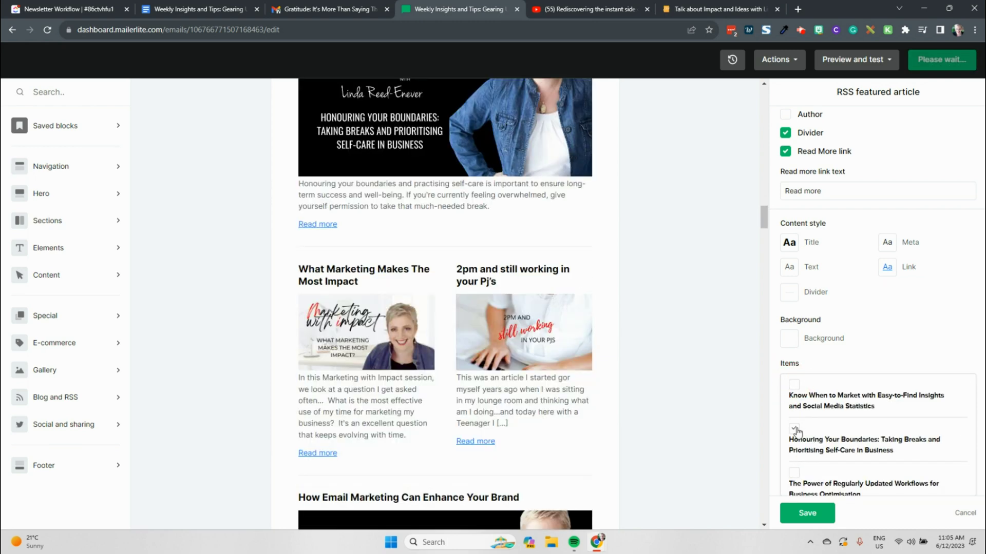
click(794, 429)
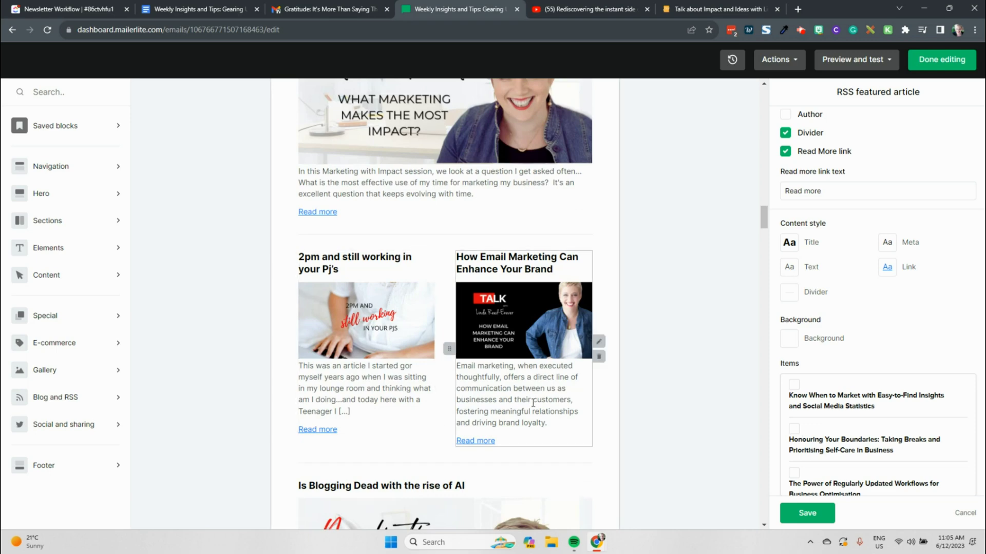
- Untick 'Is Blogging Dead with the rise of AI' so the block ends with the 2024 plan article
scroll(537, 399, up, 4)
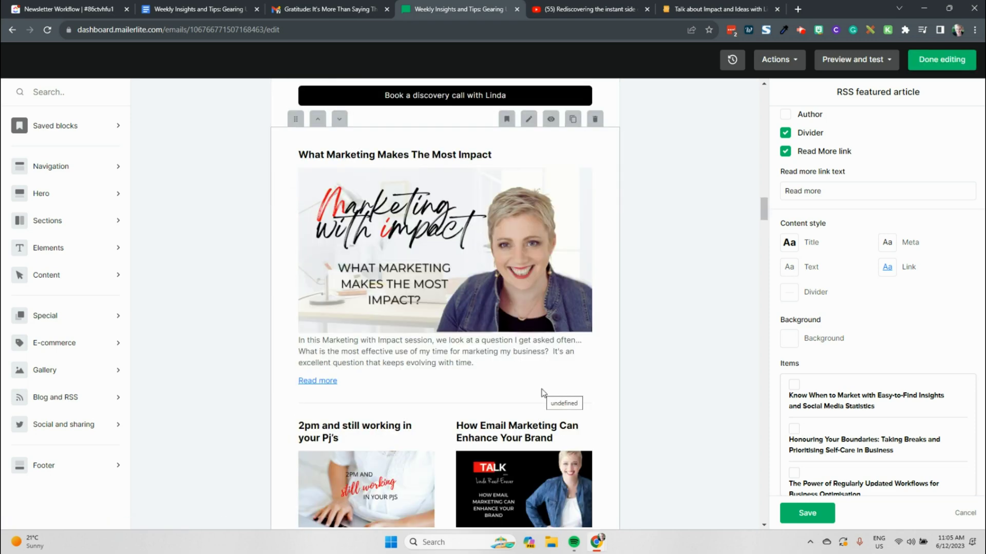
scroll(542, 393, down, 6)
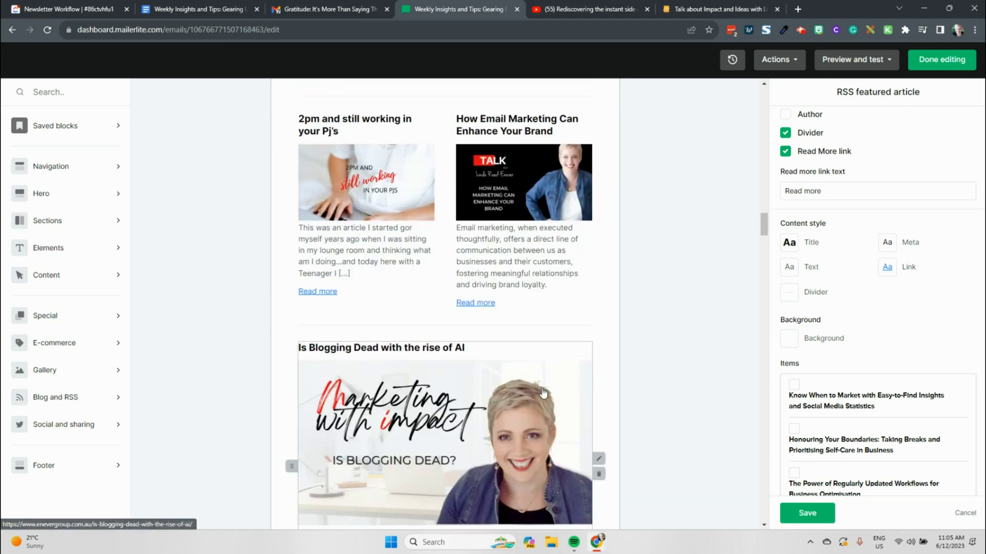
scroll(542, 393, down, 3)
scroll(543, 393, down, 2)
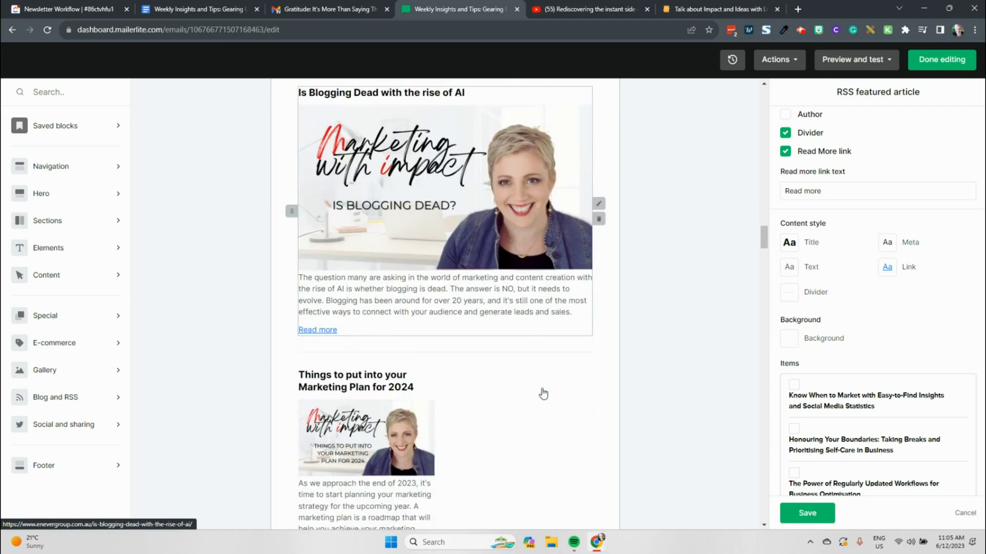
scroll(876, 451, down, 1)
scroll(876, 451, down, 6)
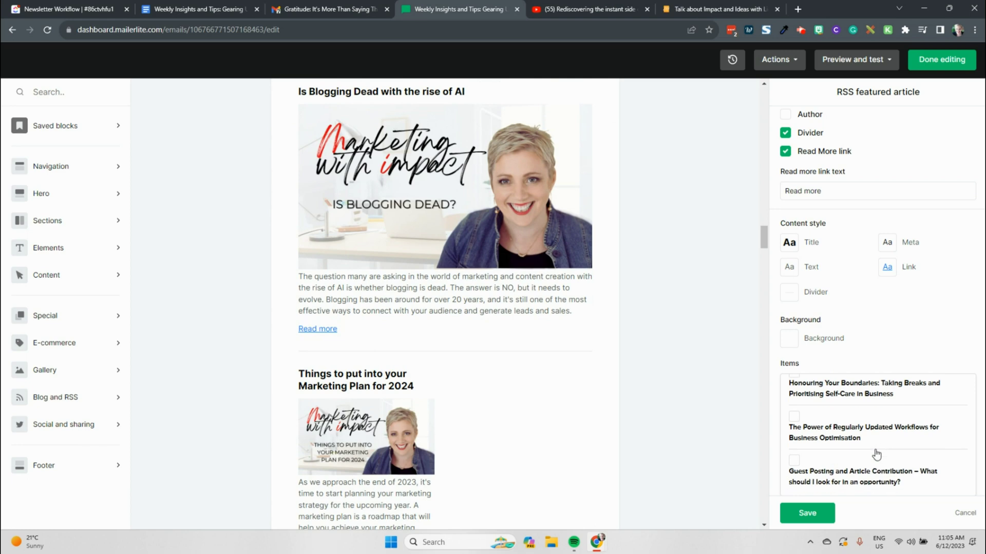
scroll(877, 454, down, 8)
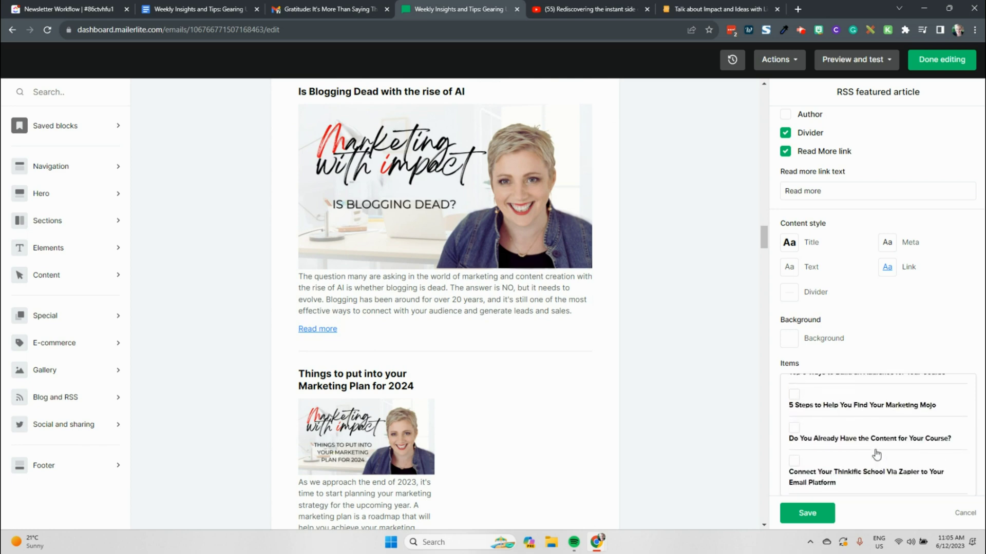
scroll(876, 454, up, 8)
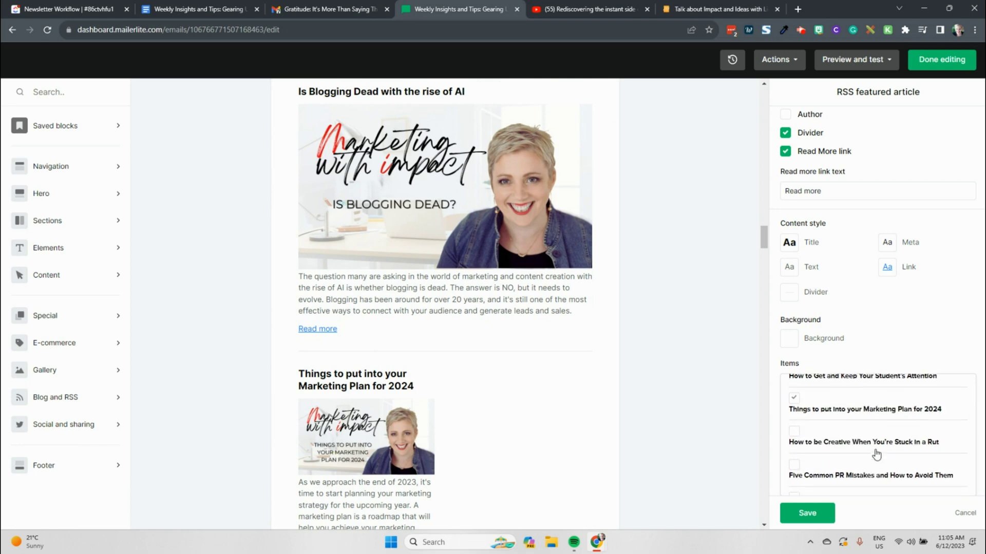
scroll(876, 454, down, 2)
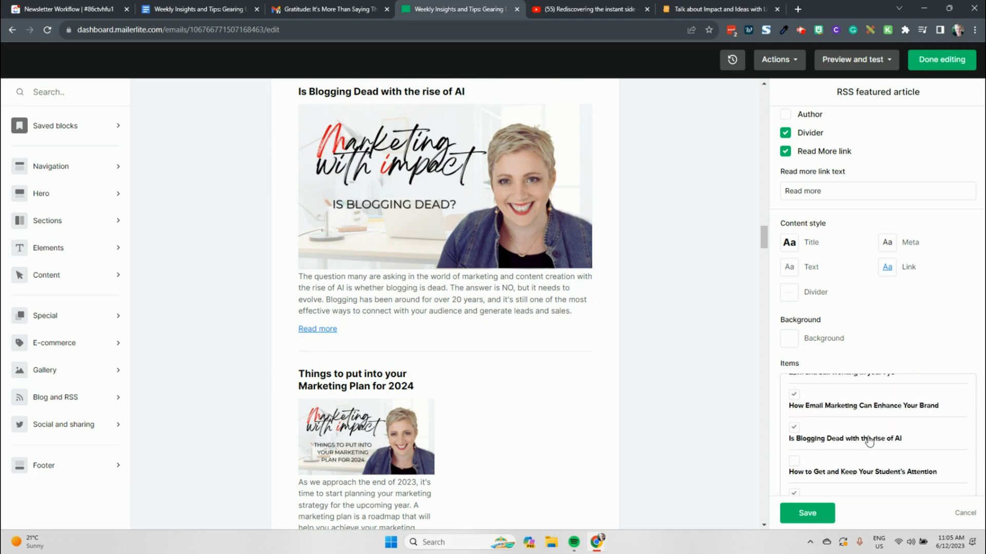
click(869, 439)
scroll(593, 346, up, 3)
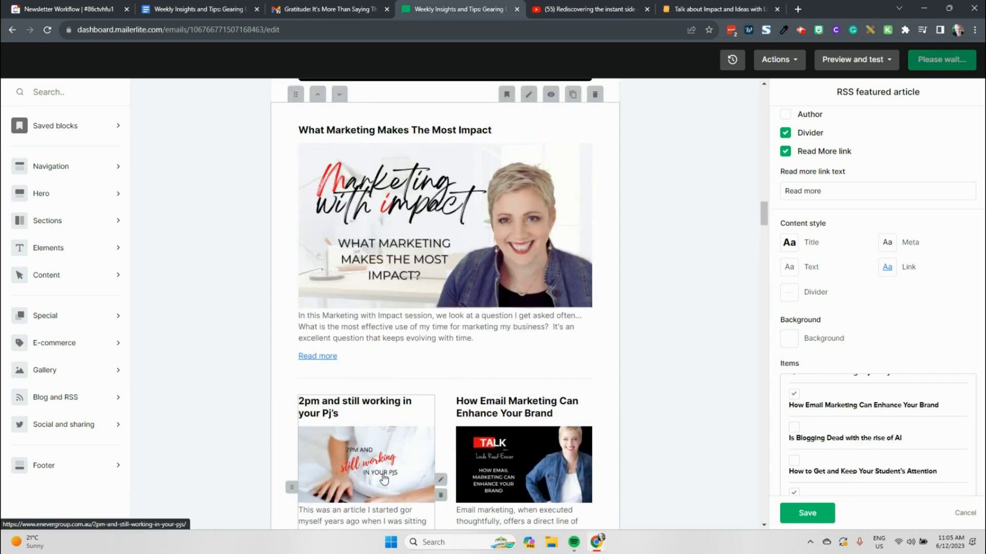
scroll(545, 348, down, 5)
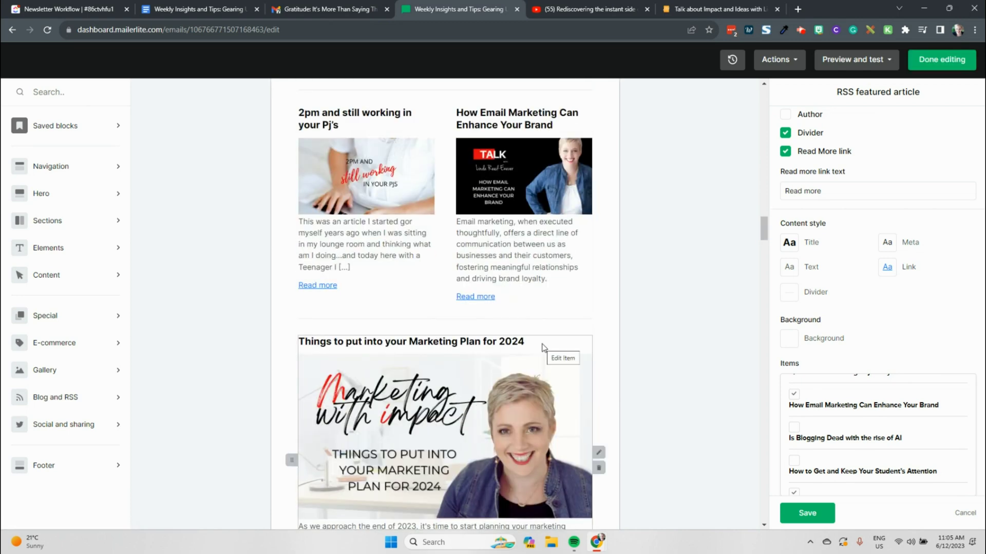
- Remove the video block under the Upcoming Training section
scroll(540, 356, down, 7)
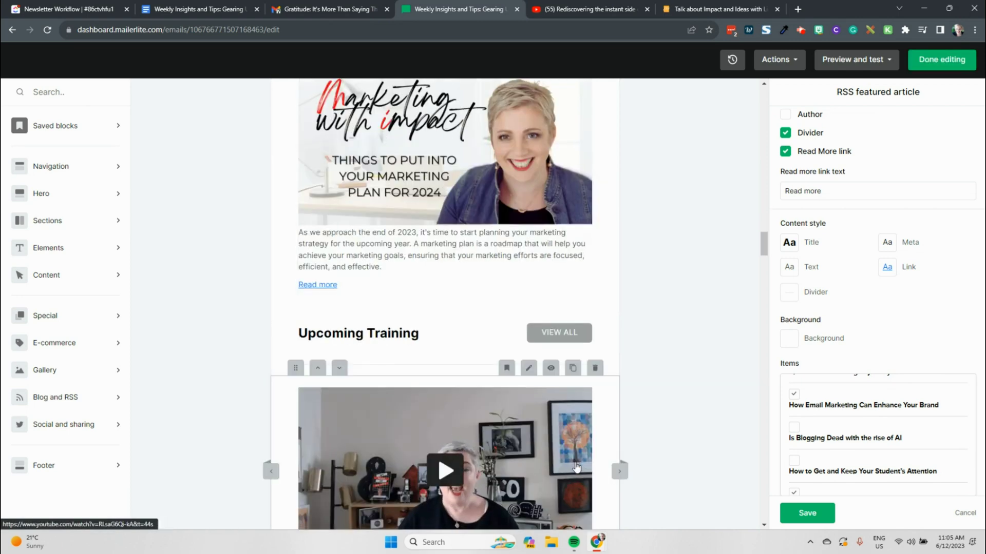
scroll(583, 472, down, 2)
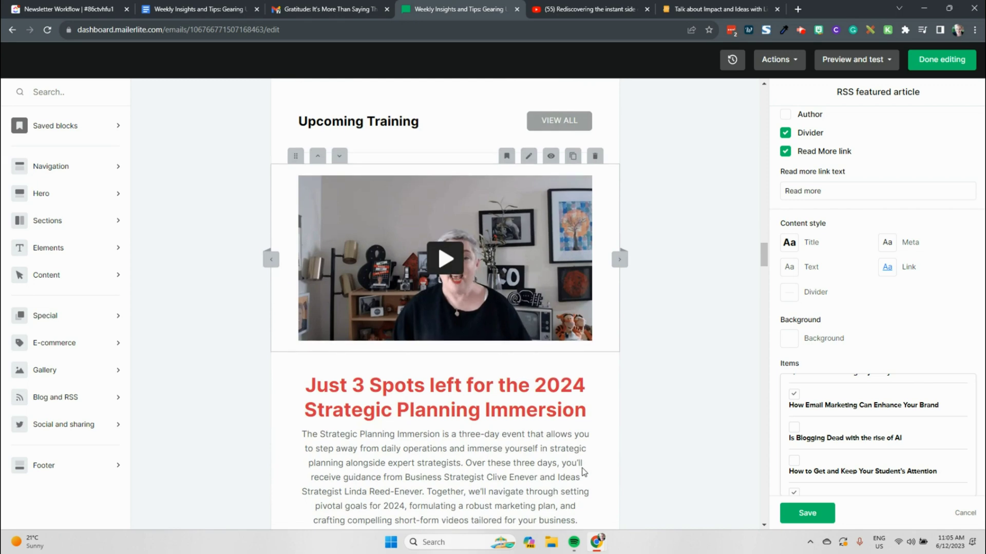
scroll(583, 468, down, 3)
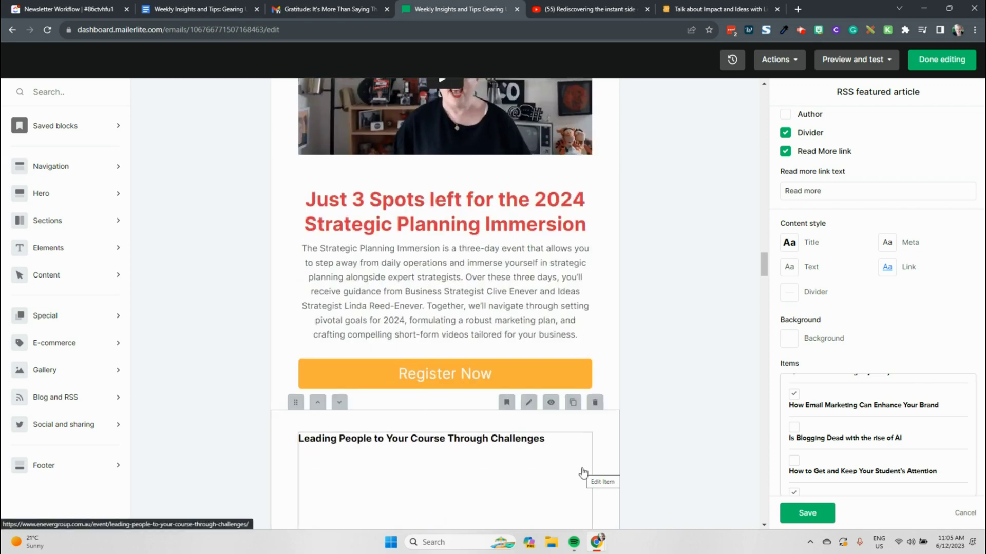
click(528, 402)
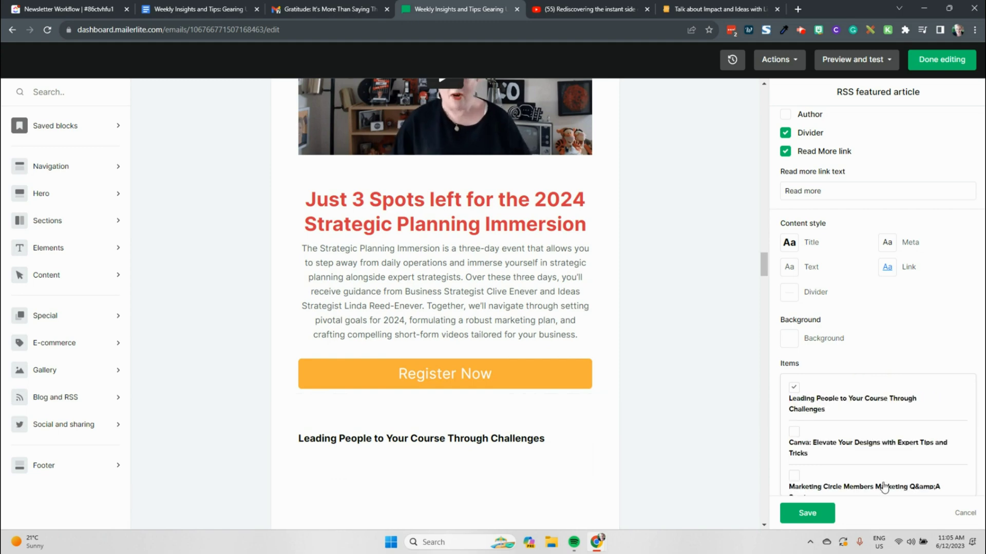
scroll(579, 398, up, 2)
scroll(560, 357, up, 3)
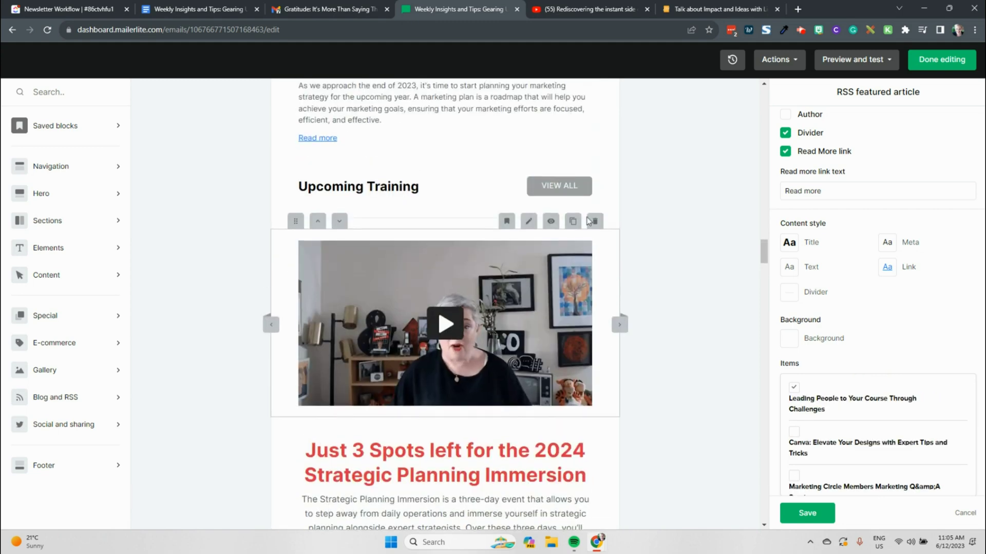
click(624, 237)
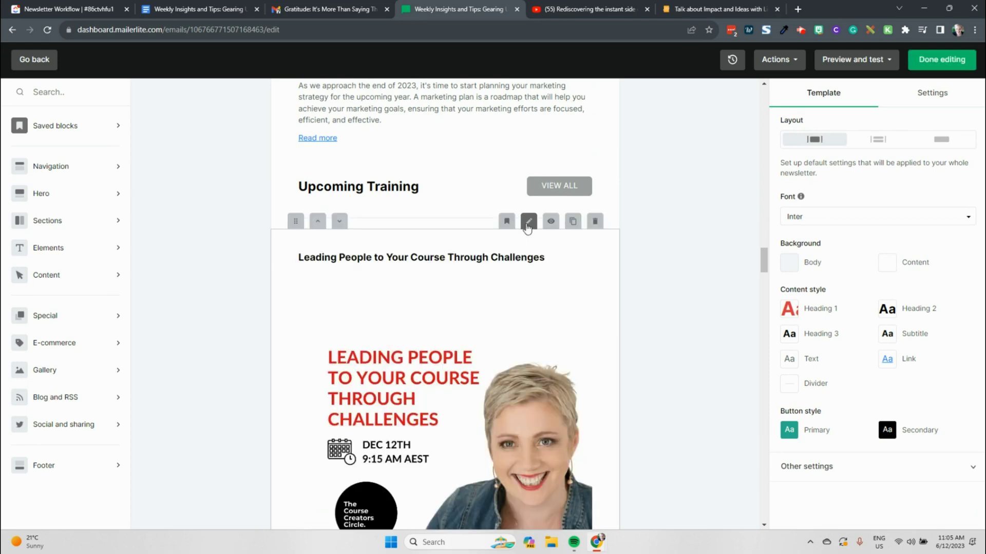
- Reopen the training events feed settings and check the end of its webinars-workshops feed URL
click(528, 223)
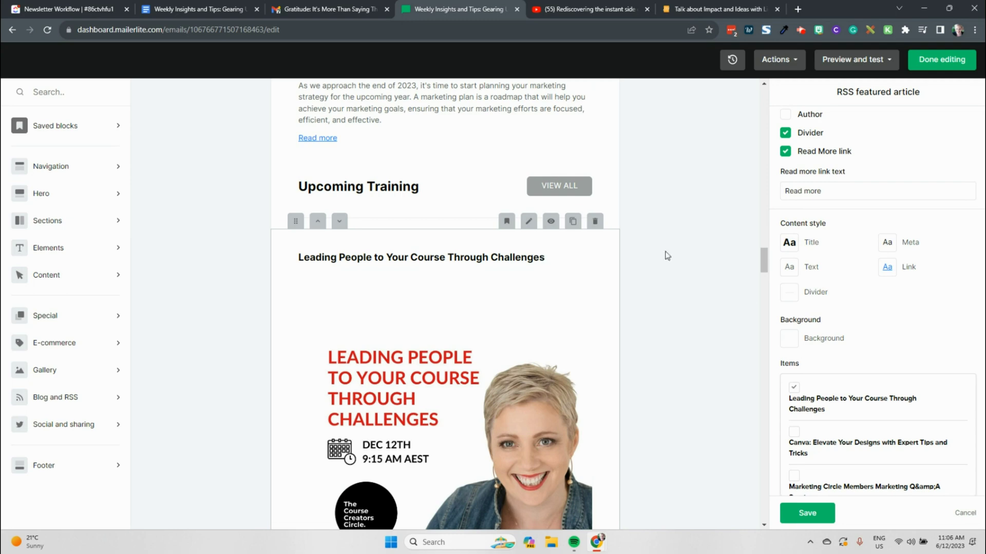
scroll(664, 255, up, 10)
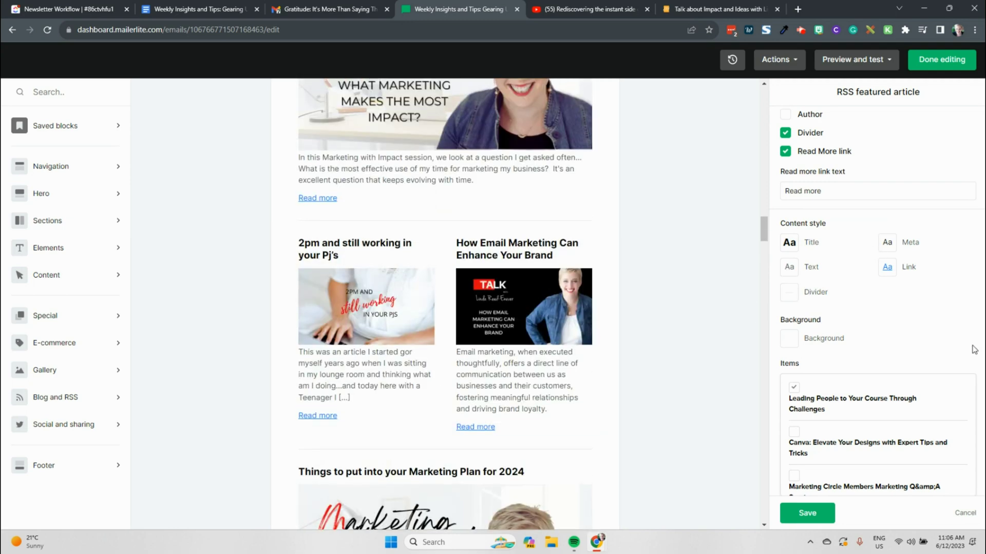
scroll(975, 336, up, 4)
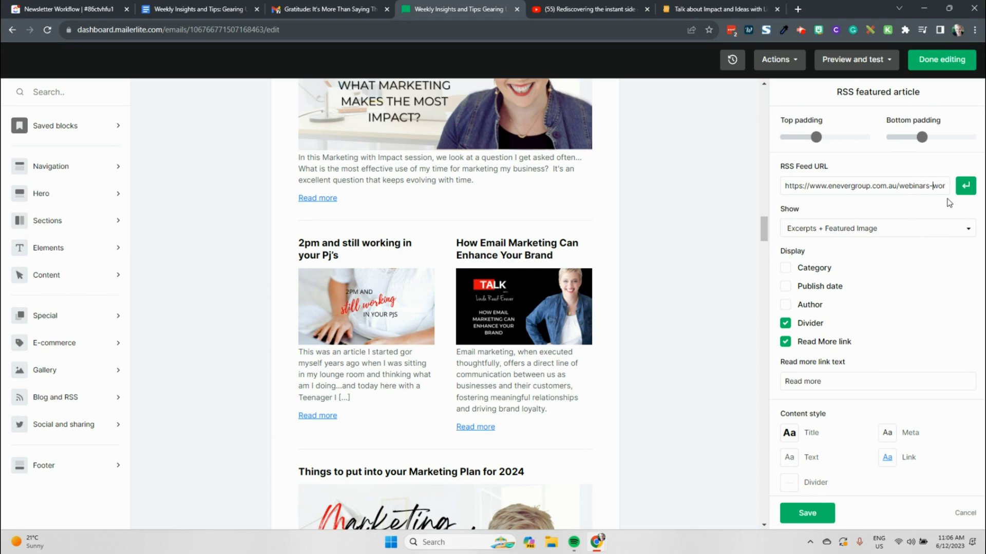
key(End)
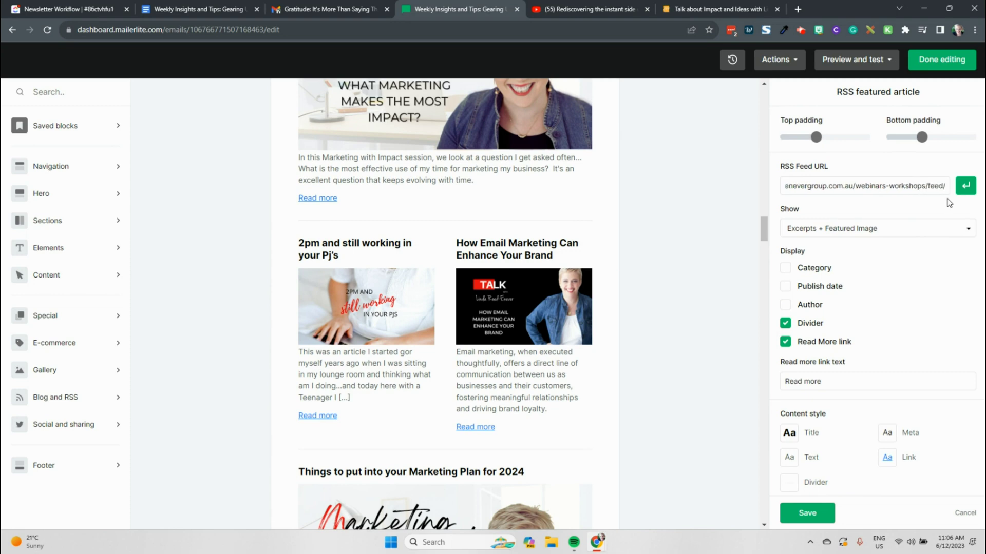
scroll(854, 339, down, 4)
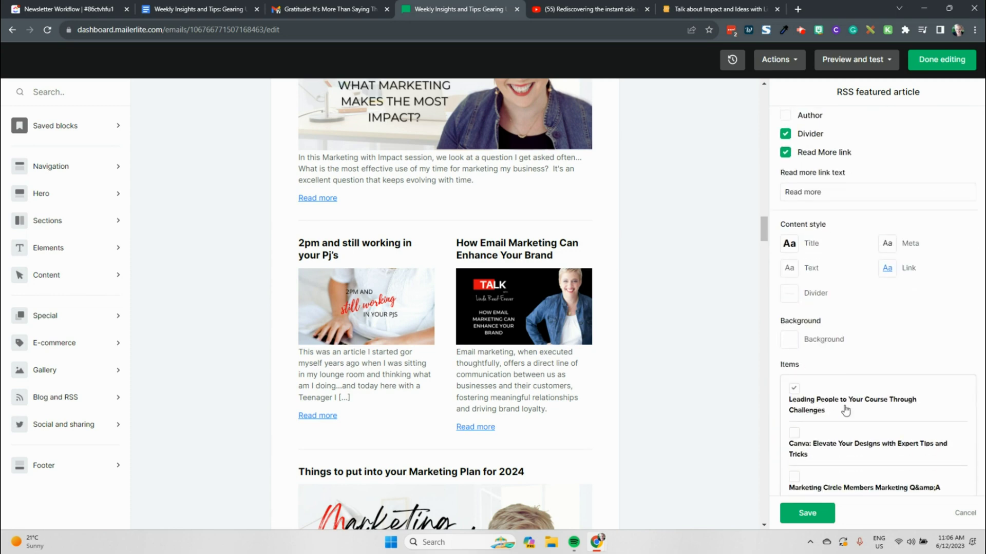
scroll(561, 408, down, 10)
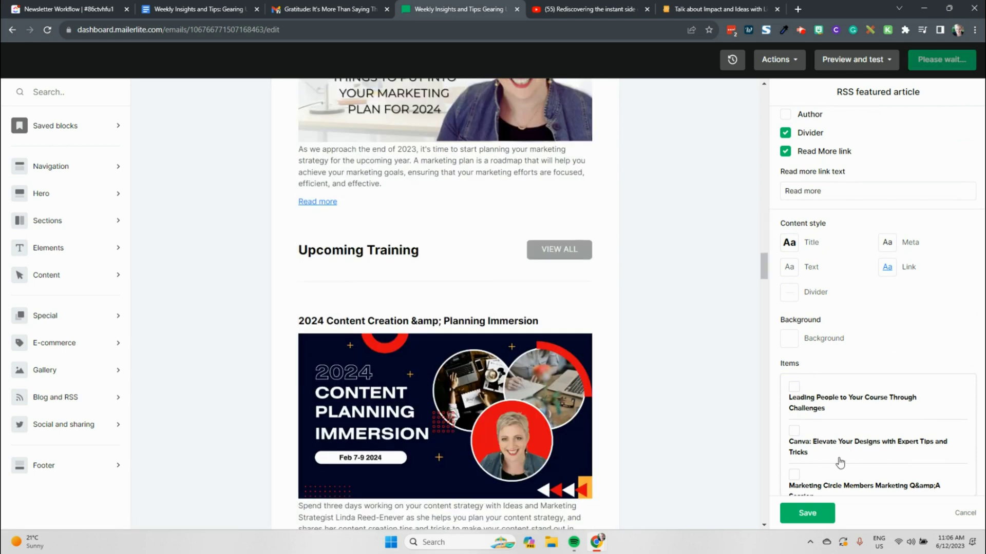
- Replace '&amp;' with '&' in the '2024 Content Creation & Planning Immersion' heading and save
click(432, 327)
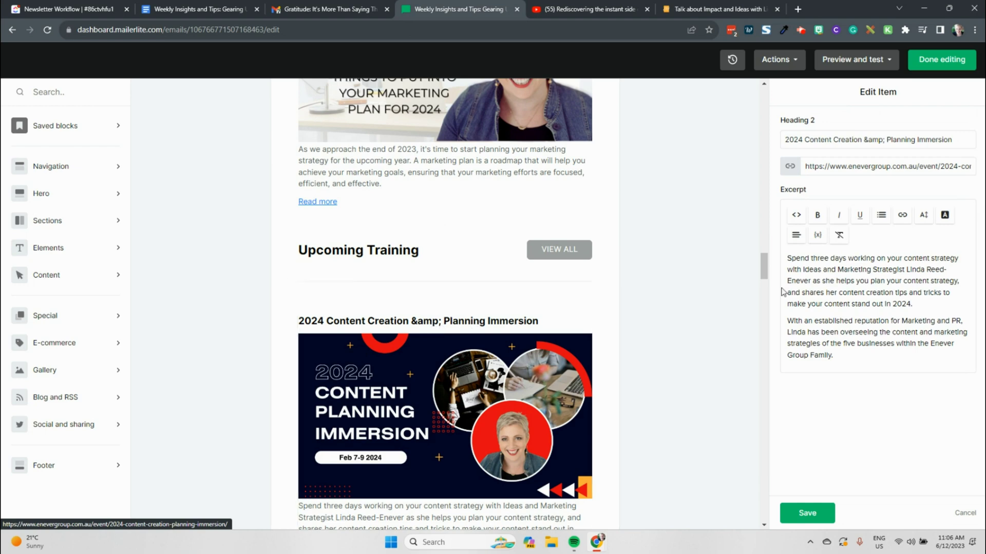
click(884, 139)
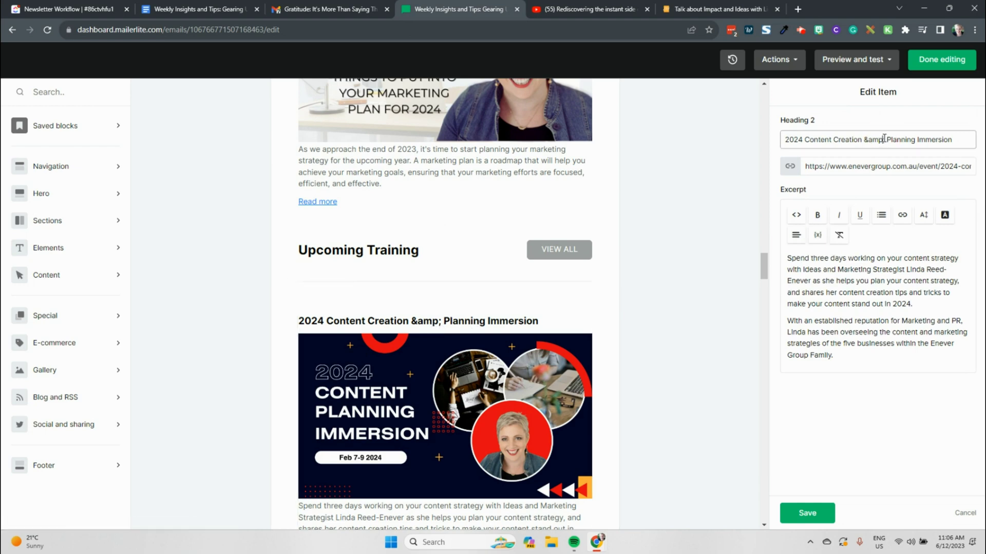
key(BackSpace)
key(BackSpace)
key(BackSpace)
key(BackSpace)
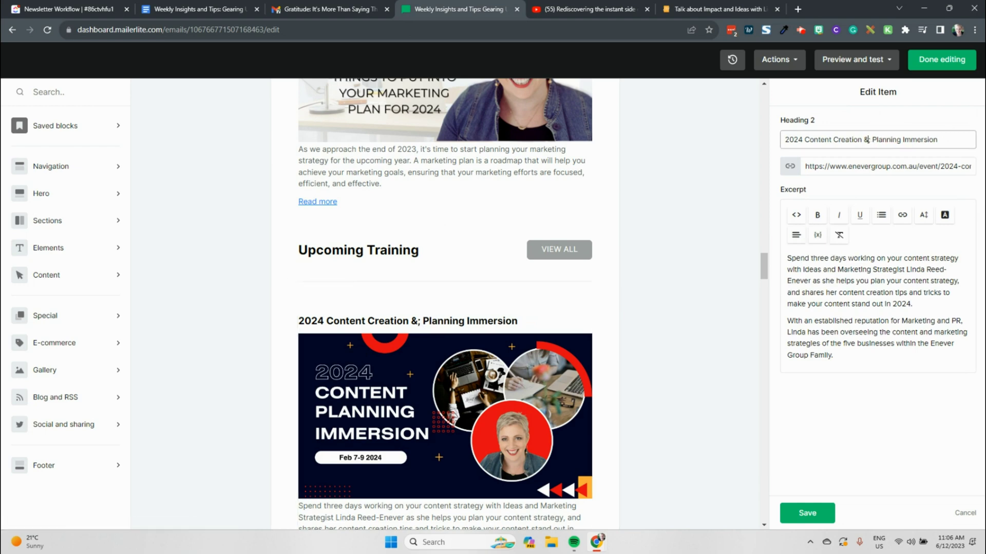
key(BackSpace)
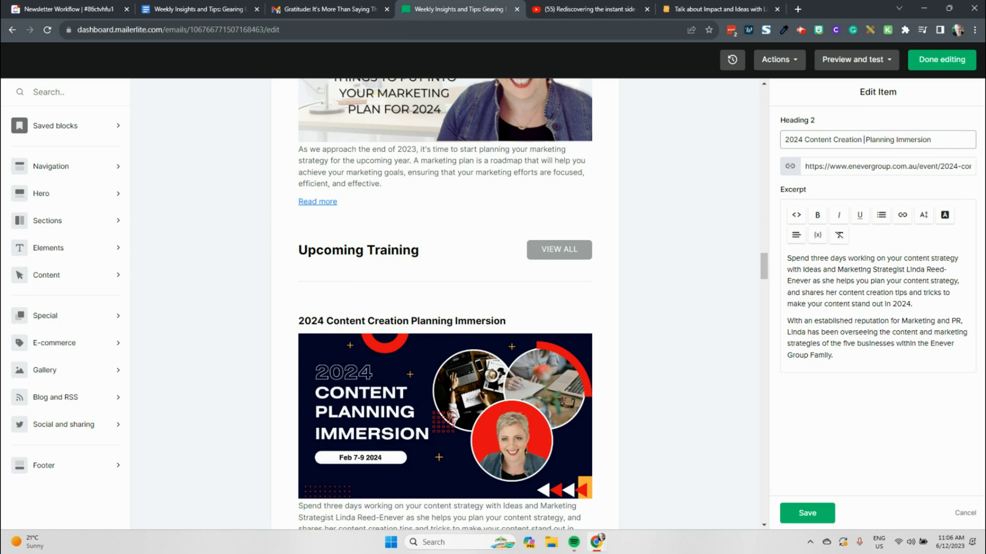
text(&)
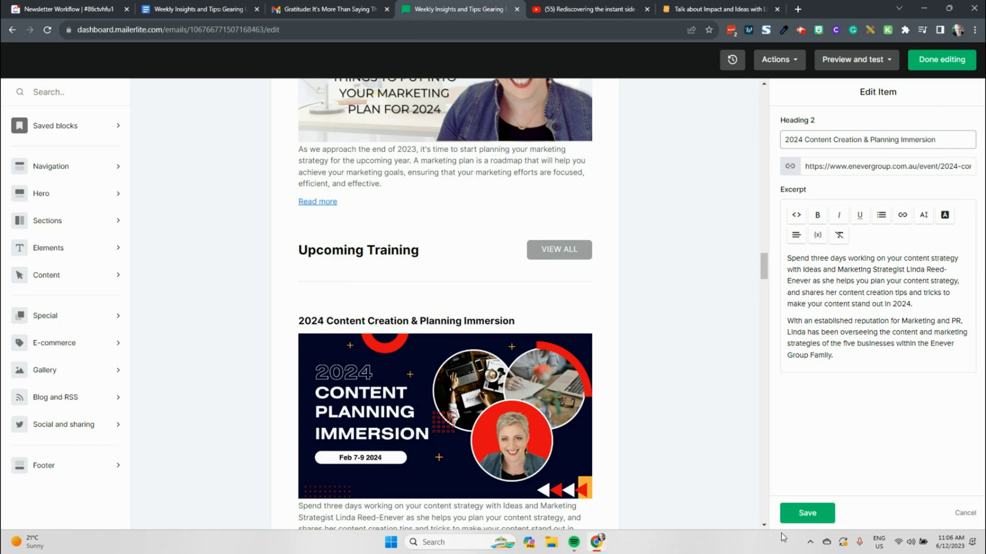
click(806, 513)
- Open the training feed settings and go through its Items list to Working with the Media 3 Day Immersion
scroll(565, 308, down, 4)
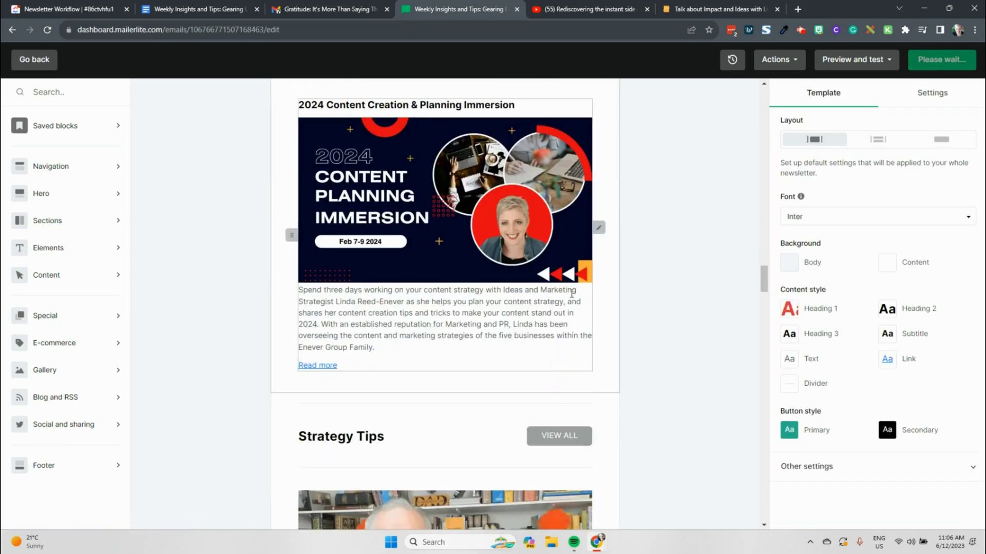
scroll(571, 294, up, 4)
click(529, 278)
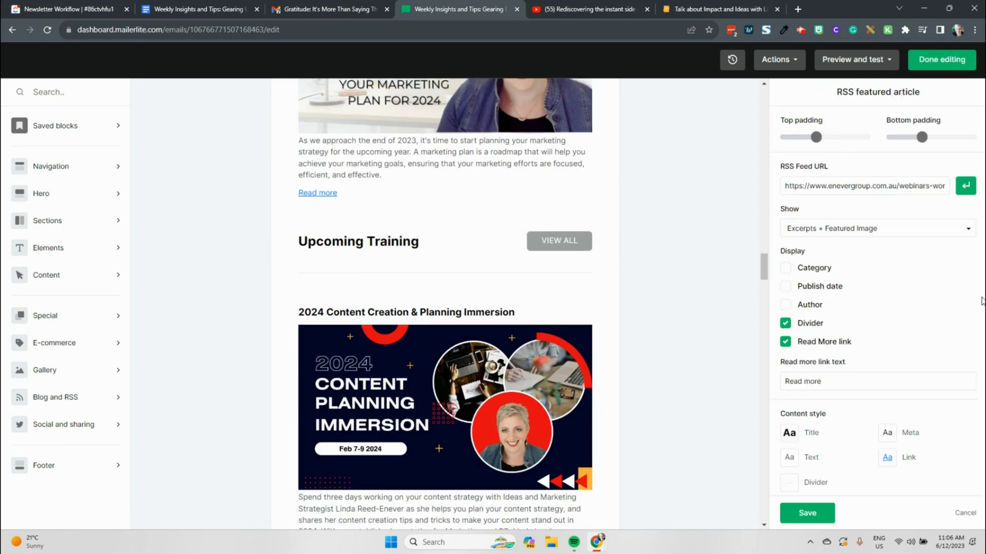
scroll(937, 350, down, 4)
scroll(924, 400, up, 1)
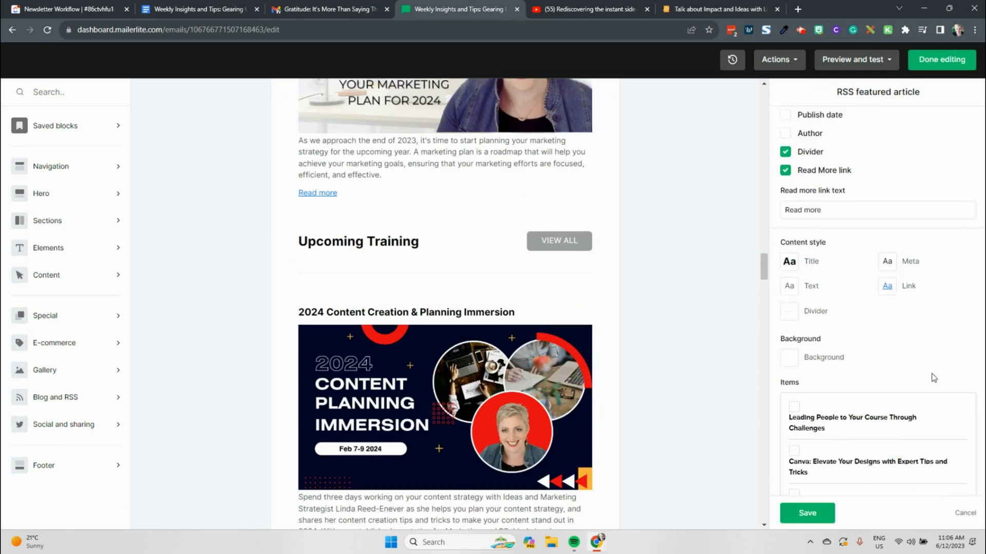
scroll(929, 426, down, 4)
scroll(924, 411, down, 2)
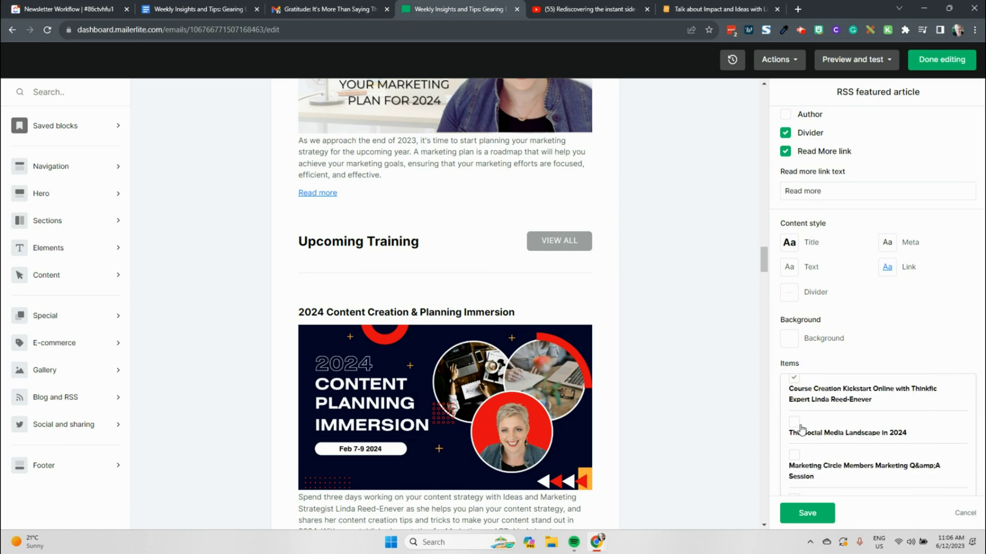
scroll(832, 439, down, 2)
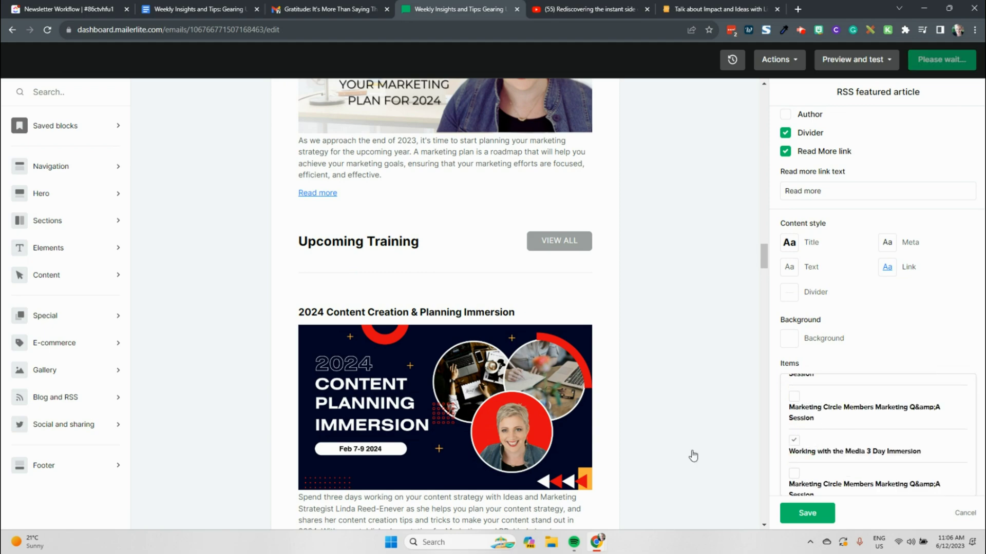
scroll(549, 451, down, 10)
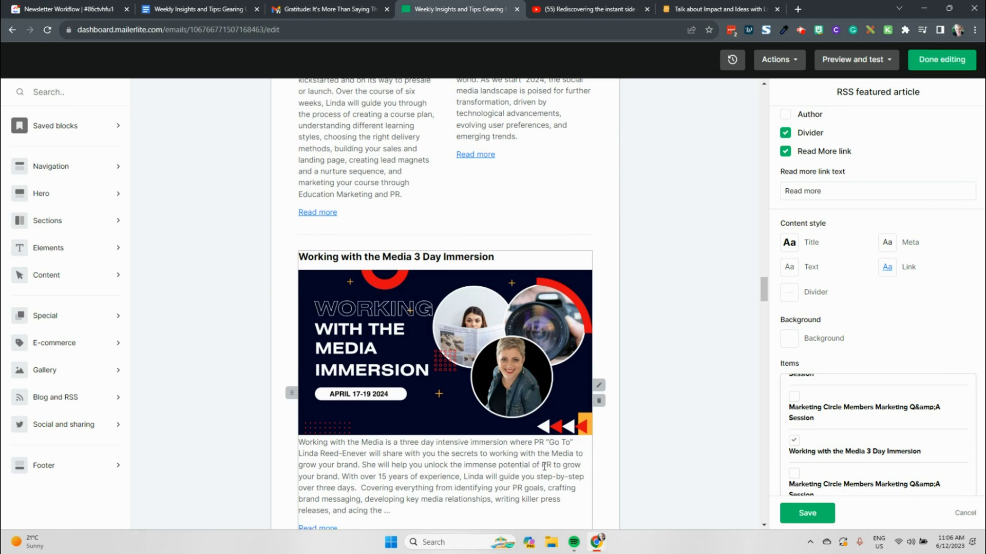
scroll(549, 457, down, 4)
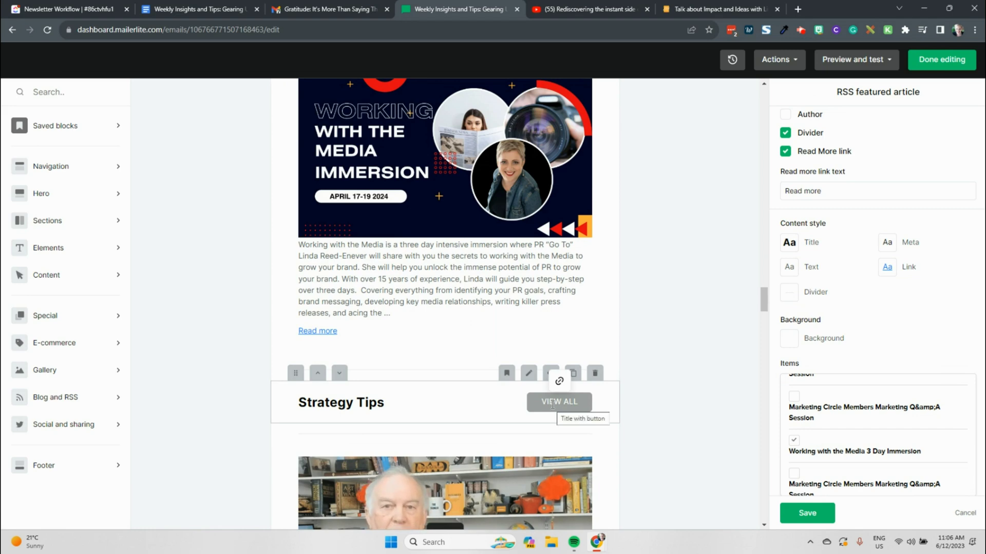
scroll(553, 405, down, 1)
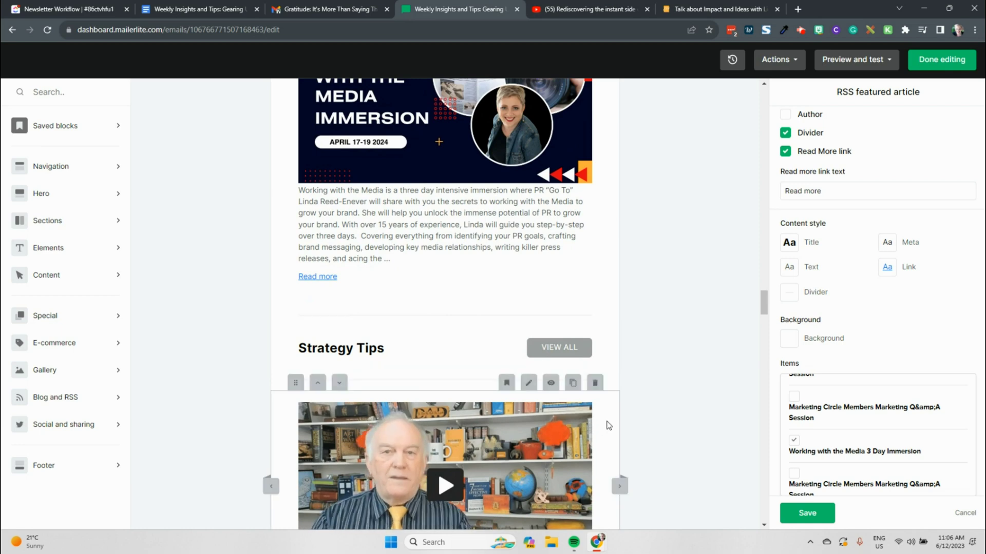
scroll(607, 425, down, 2)
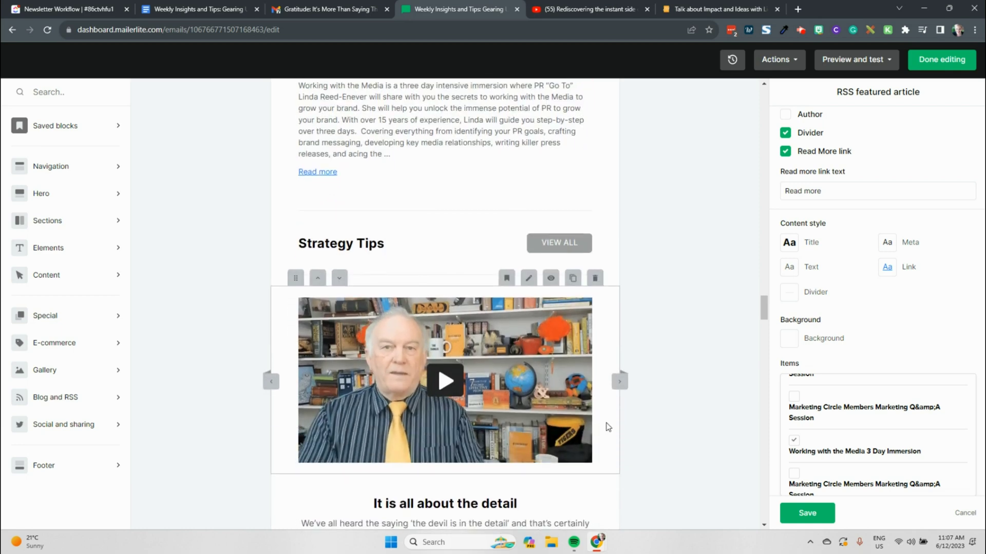
scroll(607, 427, down, 8)
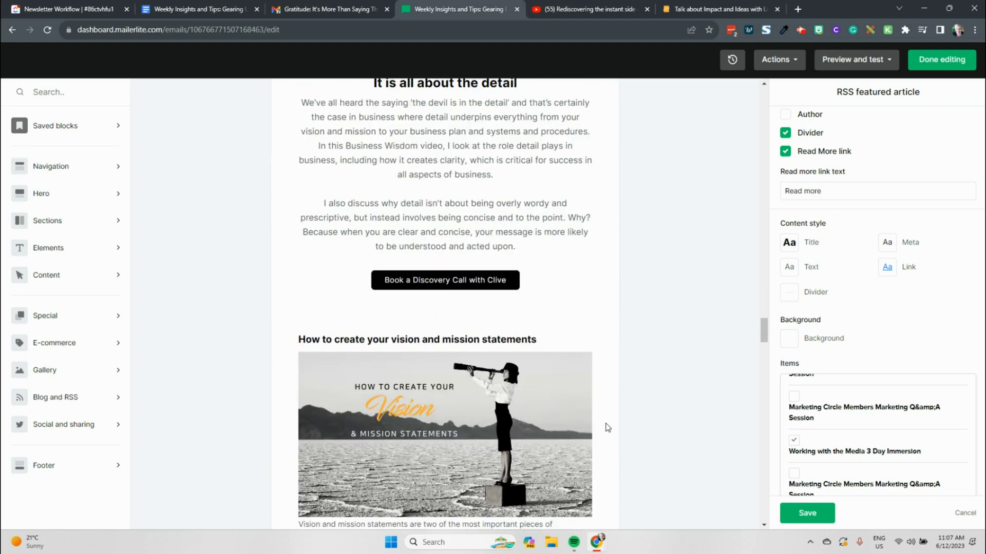
scroll(607, 427, down, 12)
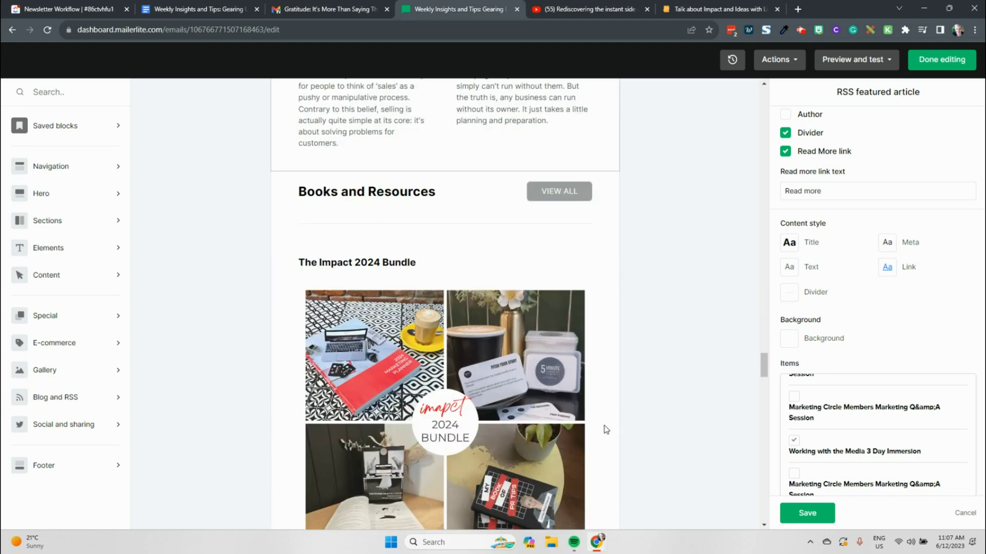
- Open the Books and Resources product feed settings and scroll down to its 'Get Yours' read-more text
click(550, 262)
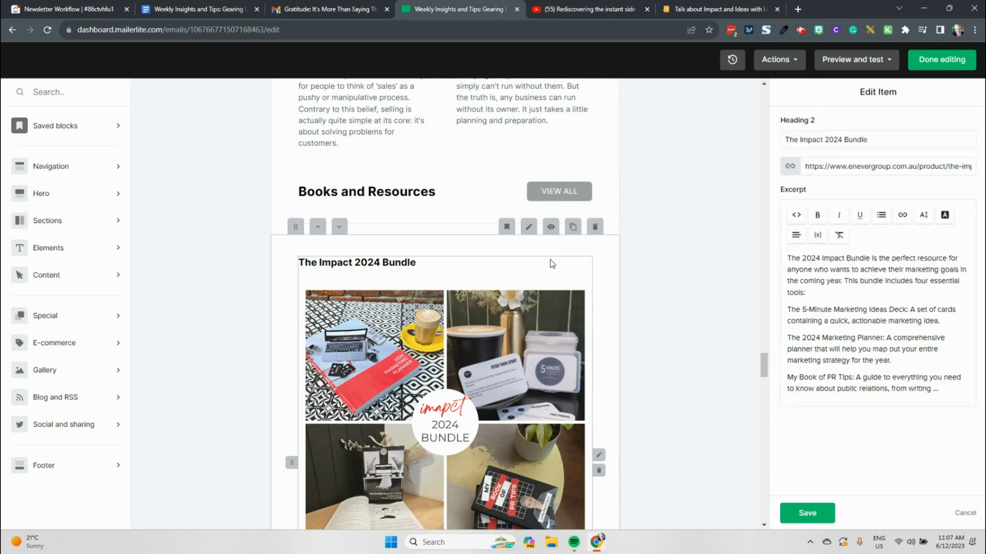
click(530, 230)
scroll(851, 362, down, 4)
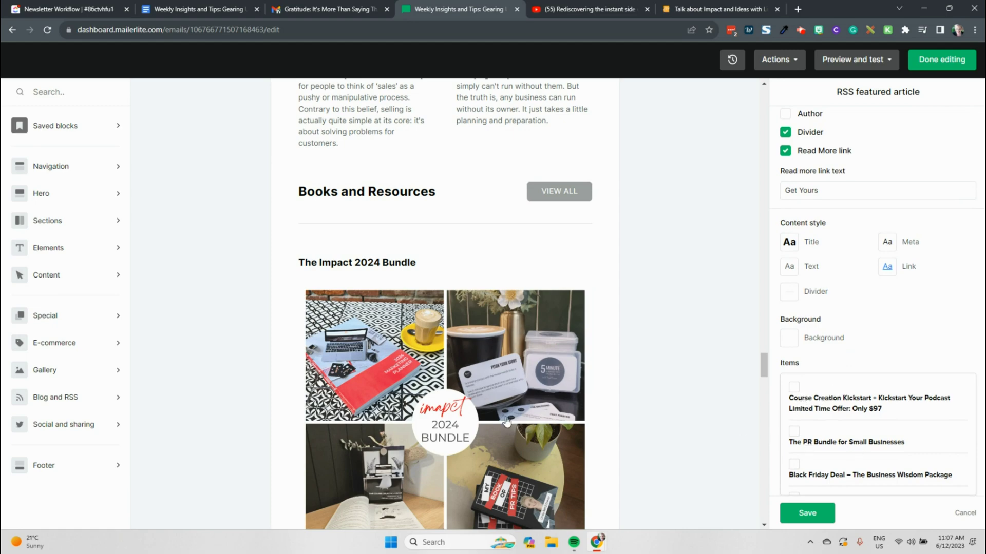
scroll(506, 423, down, 15)
scroll(497, 435, down, 10)
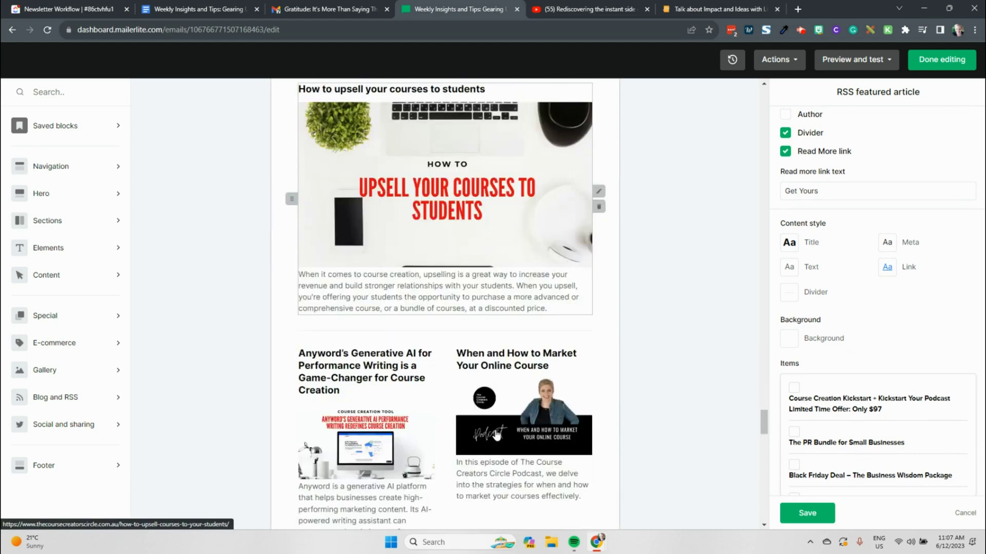
scroll(497, 436, down, 3)
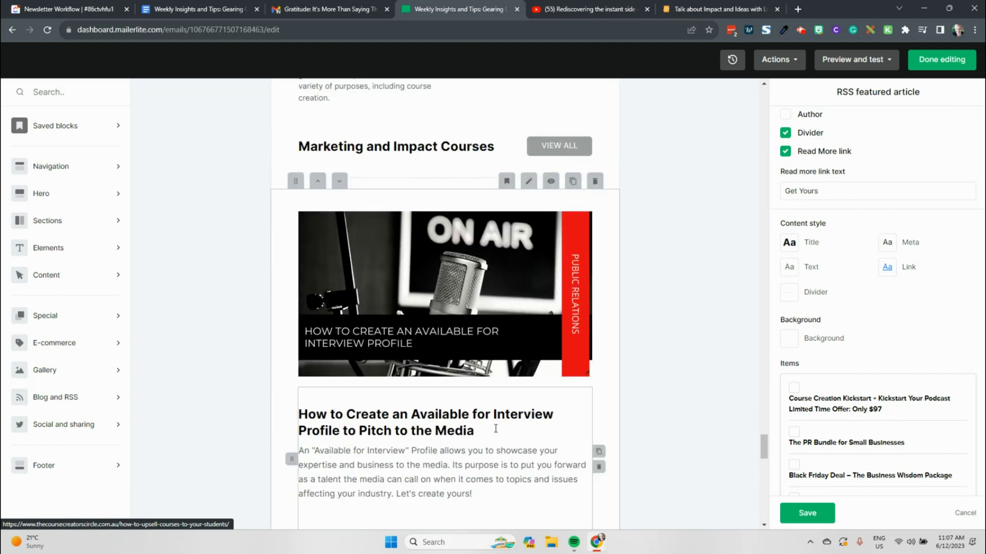